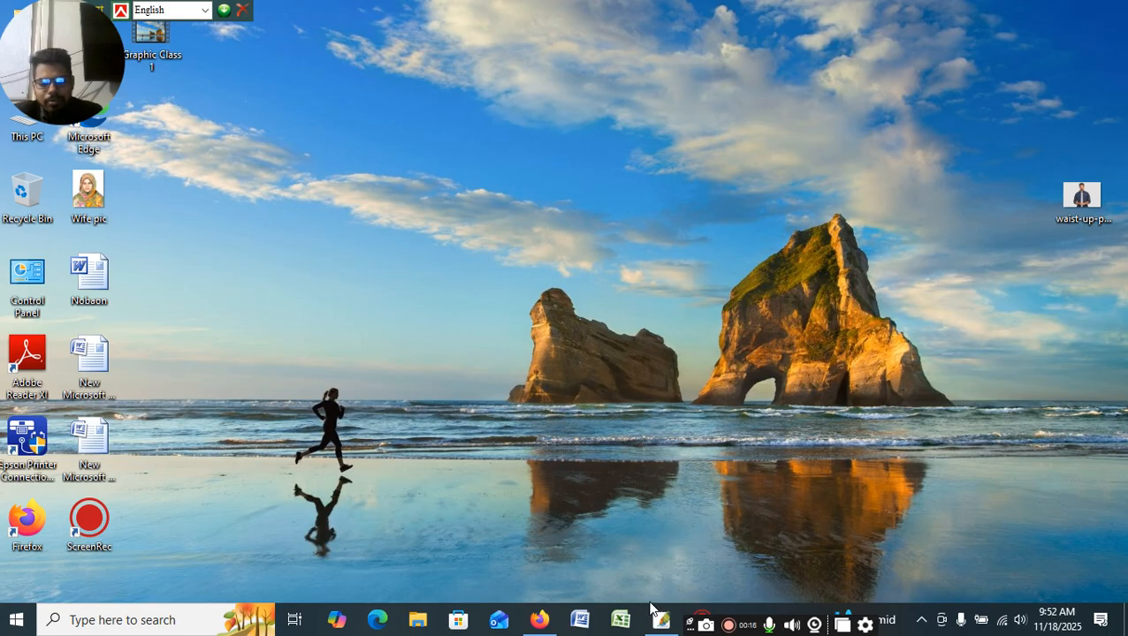
- Switch to Adobe Photoshop and open the waist-up portrait JPG from the Desktop in a maximized document window
mouse_move(659, 628)
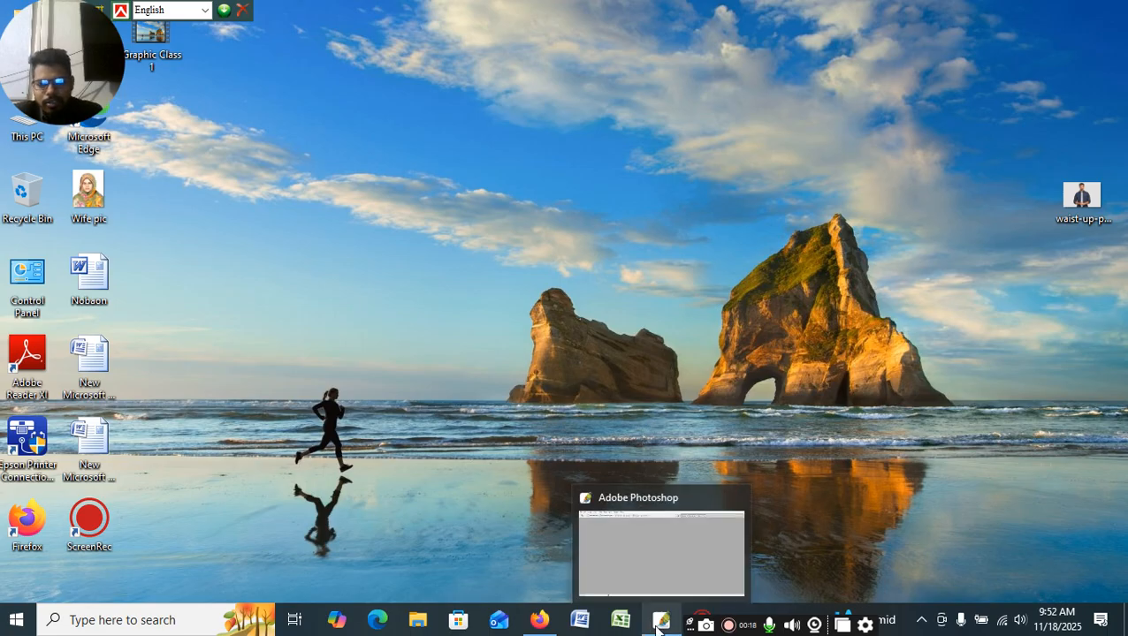
click(659, 624)
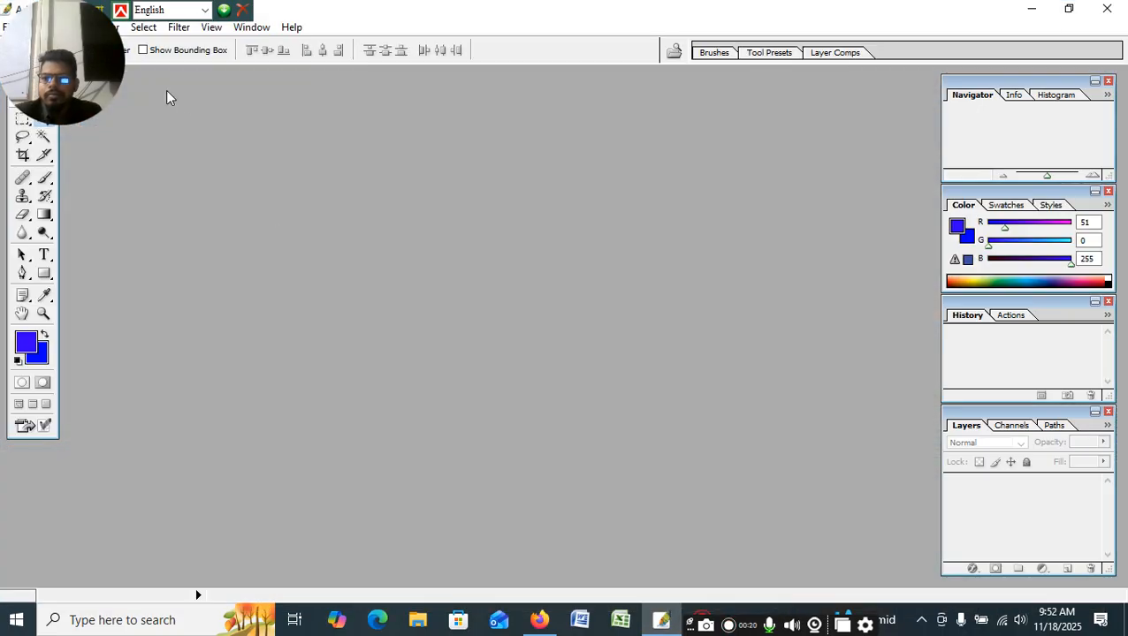
drag(51, 38, 15, 586)
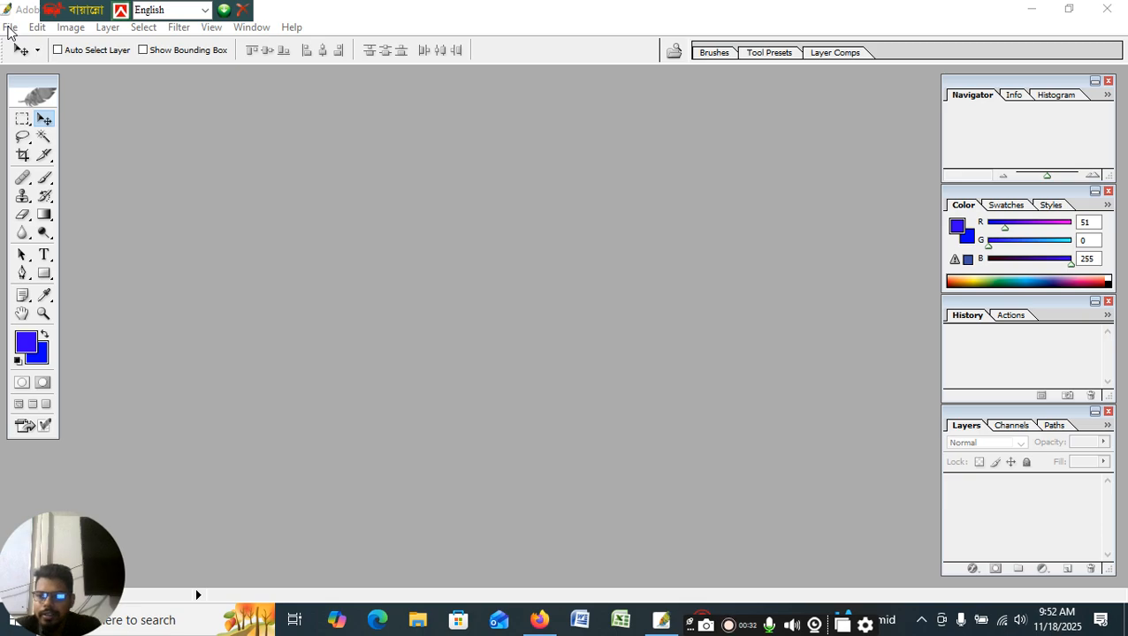
click(8, 31)
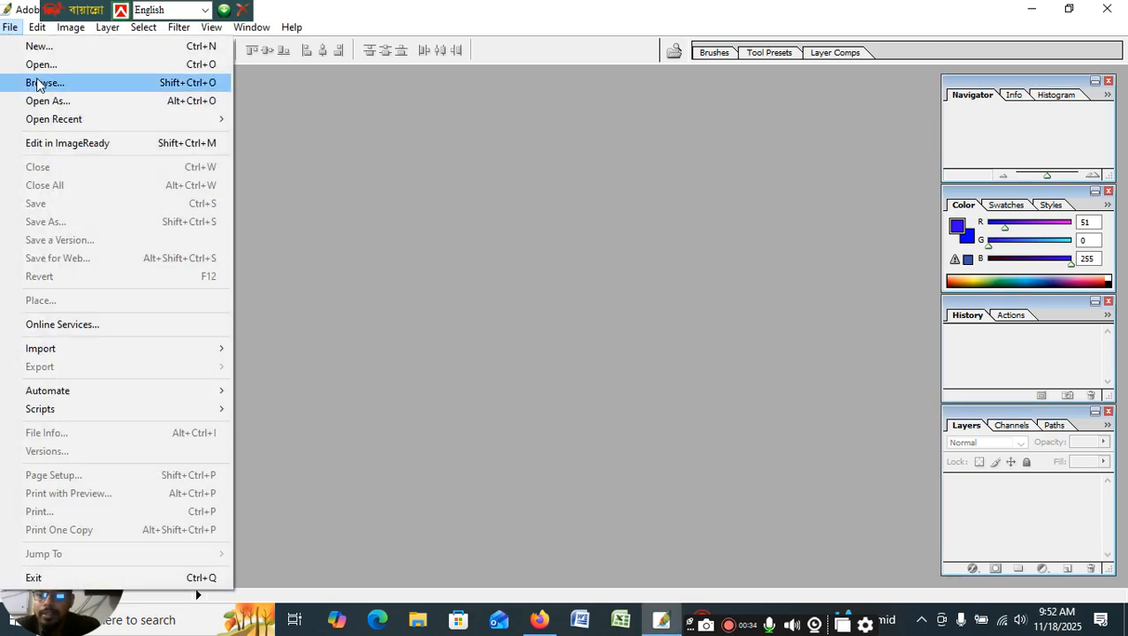
click(307, 208)
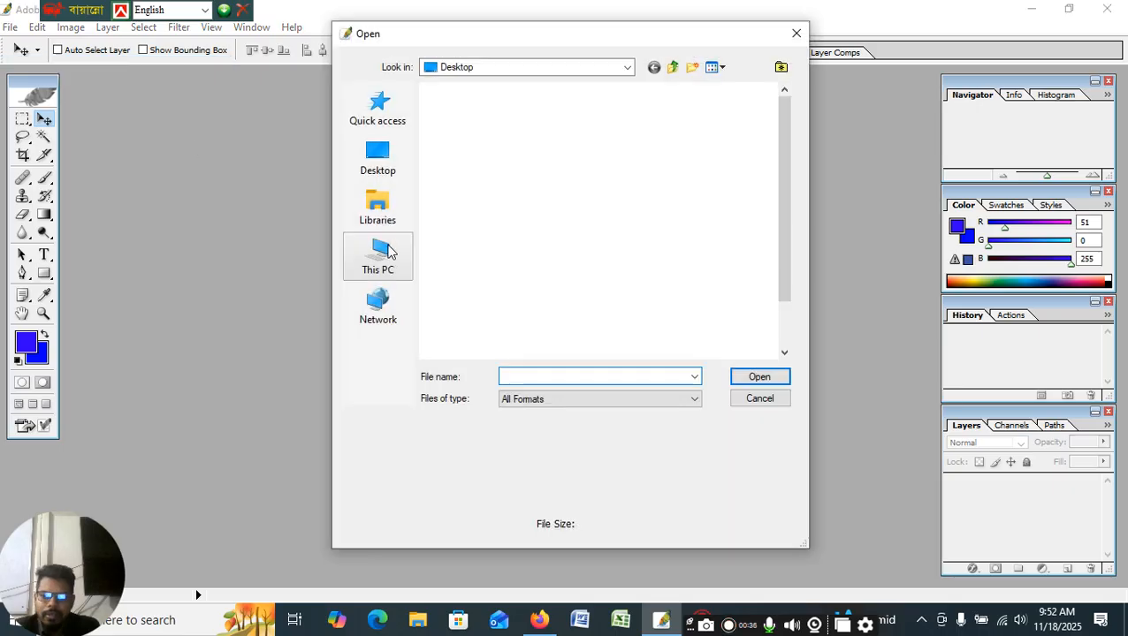
click(370, 170)
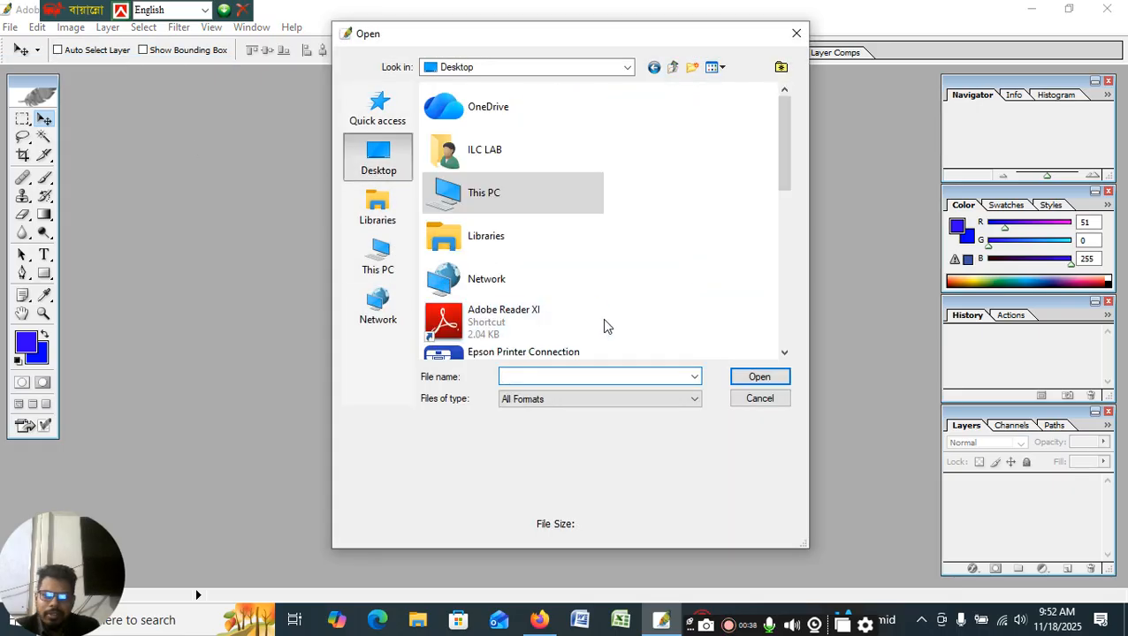
scroll(601, 318, down, 5)
click(496, 300)
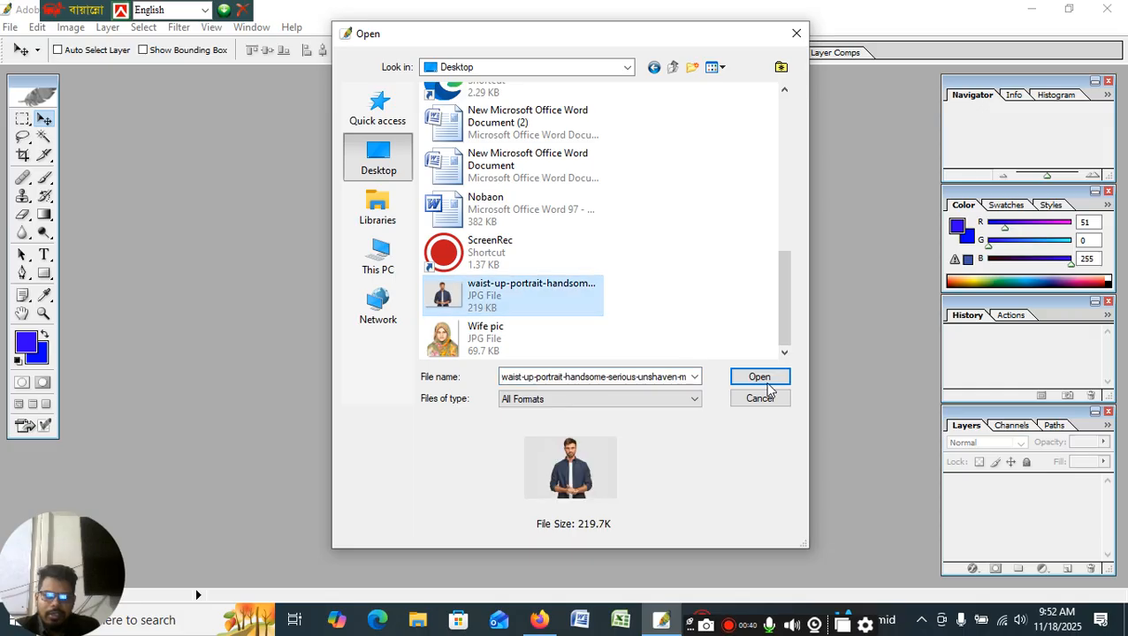
click(761, 380)
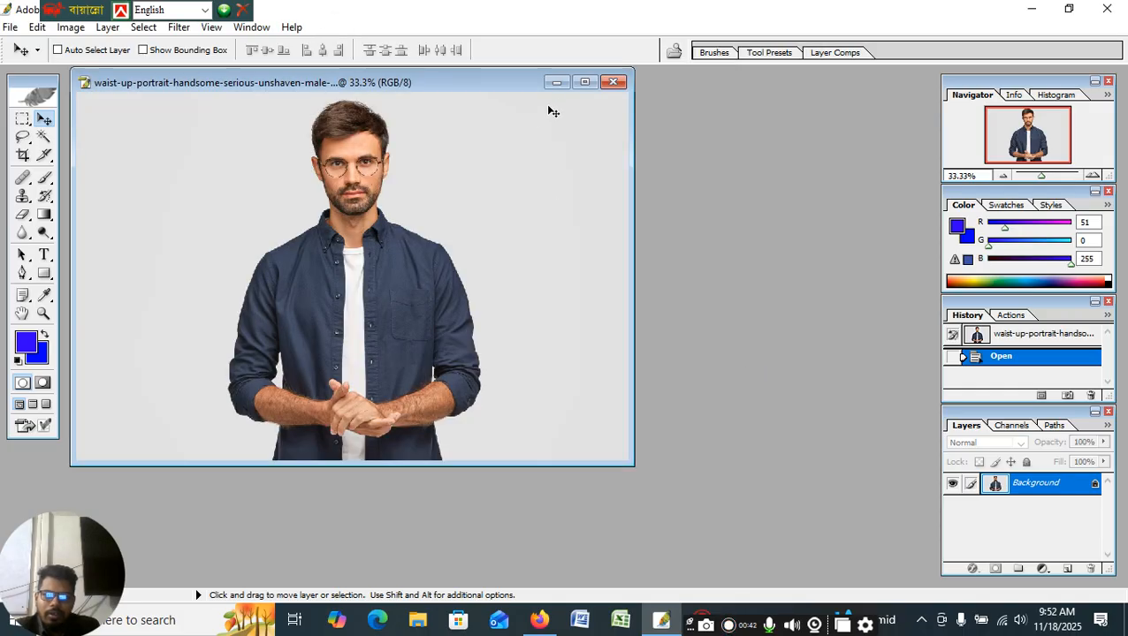
click(584, 83)
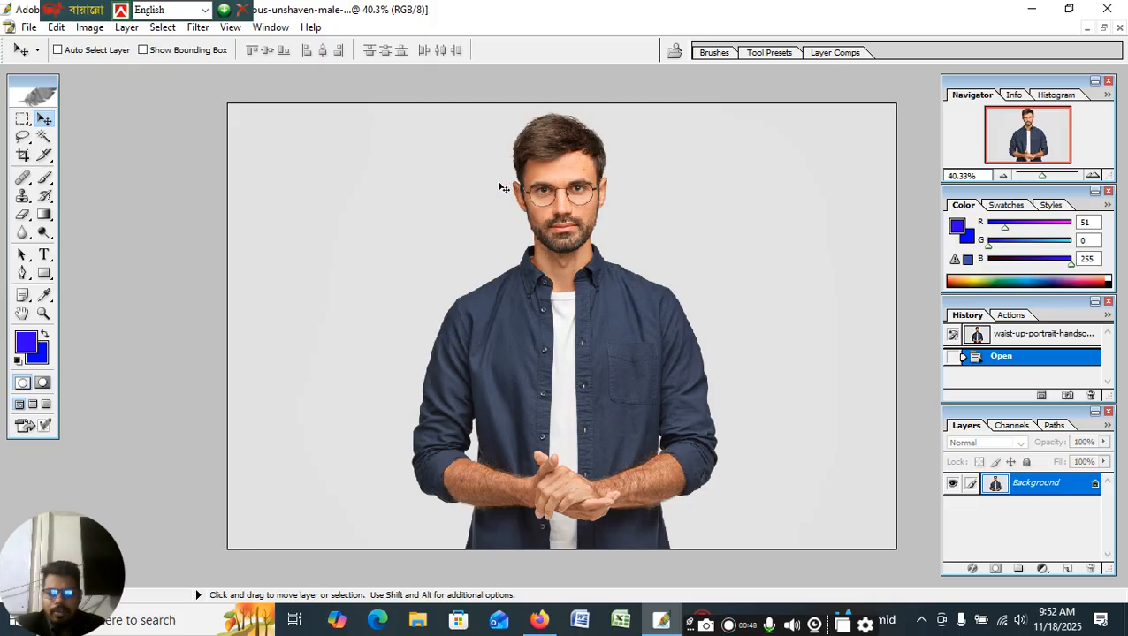
- Activate the Crop tool with a width of 1.5 in, a height of 1.85 in and a resolution of 300 pixels/inch
click(24, 156)
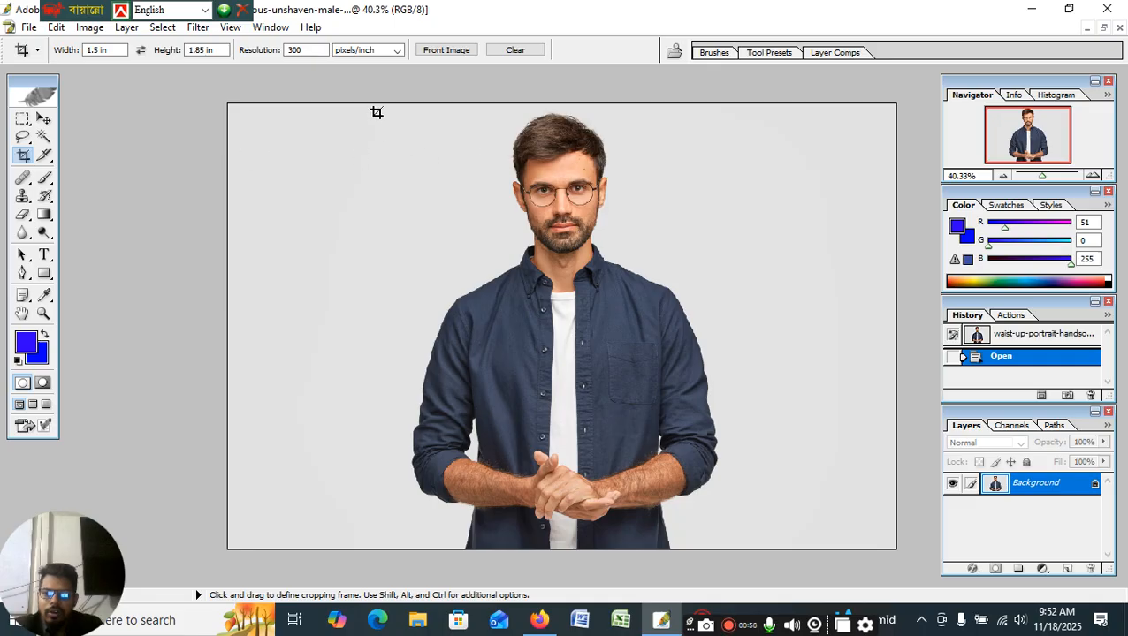
drag(400, 104, 405, 158)
key(Escape)
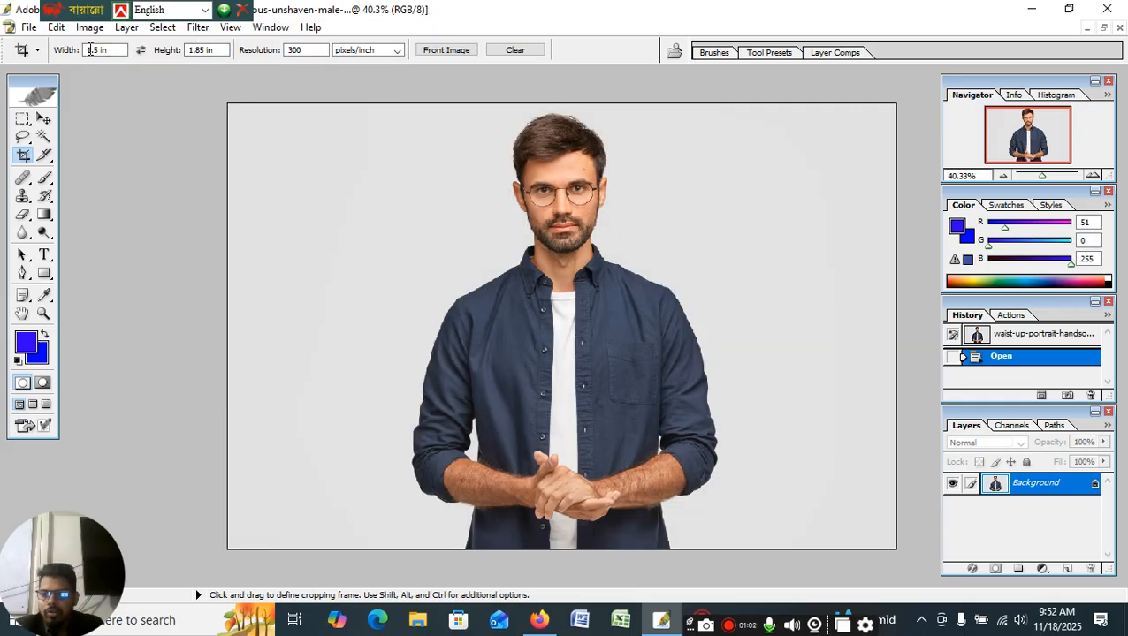
drag(107, 50, 91, 51)
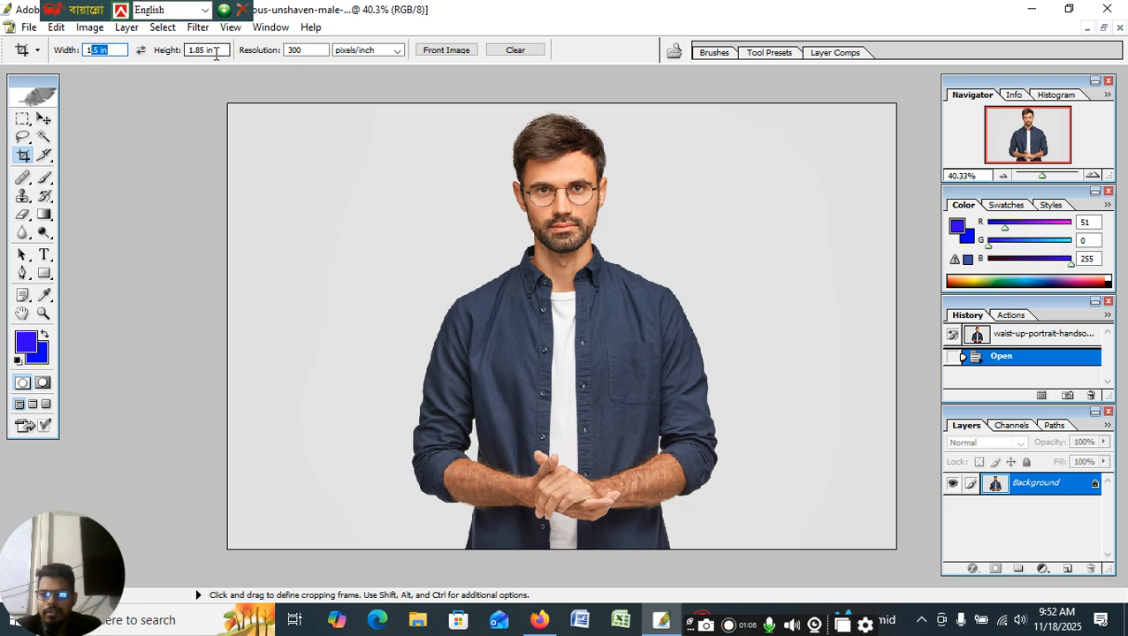
drag(216, 53, 181, 54)
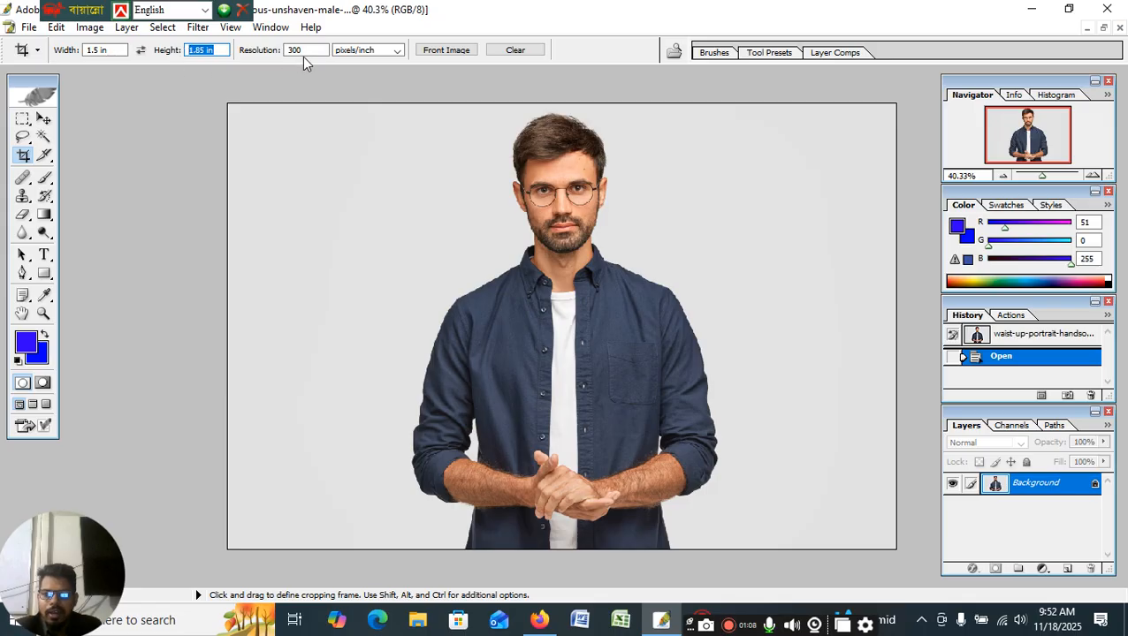
drag(305, 51, 273, 51)
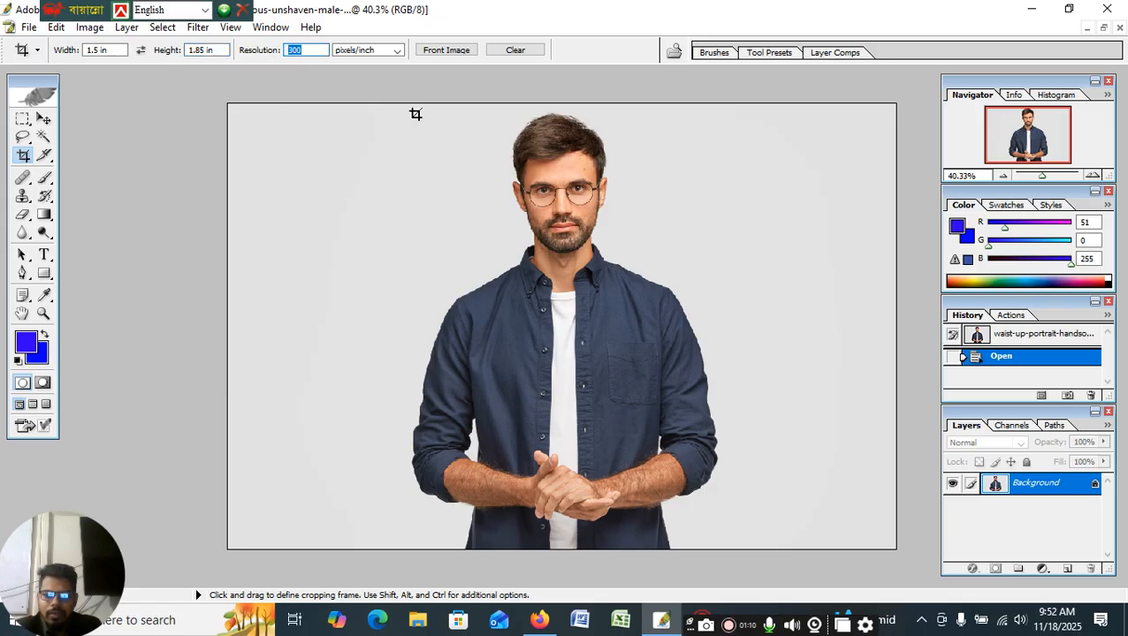
- Crop the portrait to the man's head and upper chest, keeping him centred in the frame
mouse_move(425, 103)
mouse_down()
mouse_move(605, 283)
mouse_move(693, 412)
mouse_up()
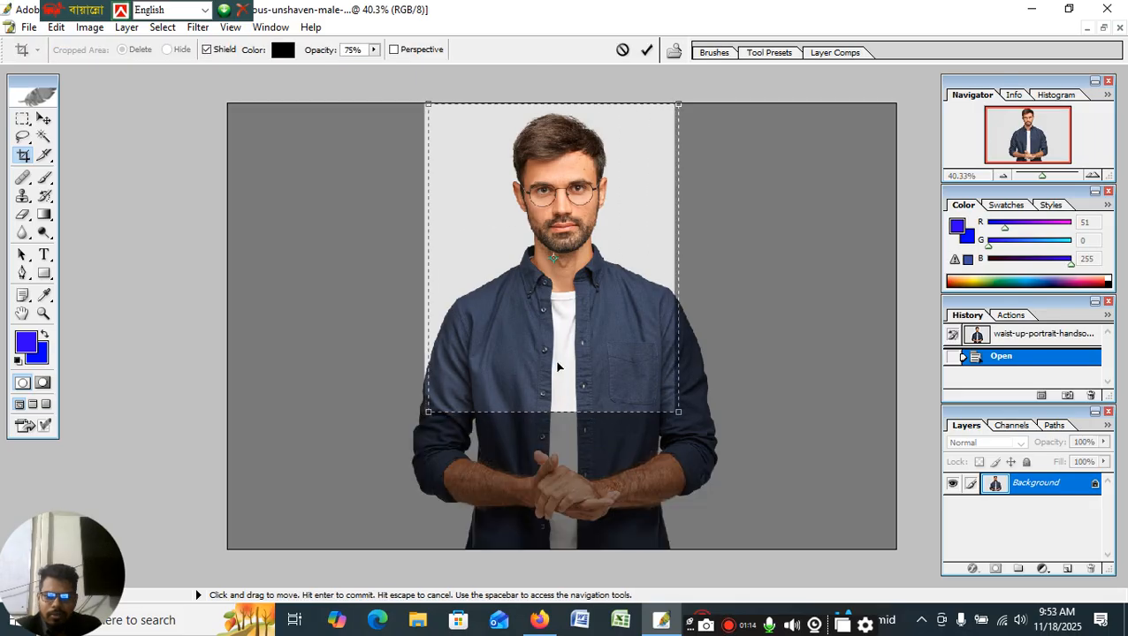
drag(558, 363, 562, 357)
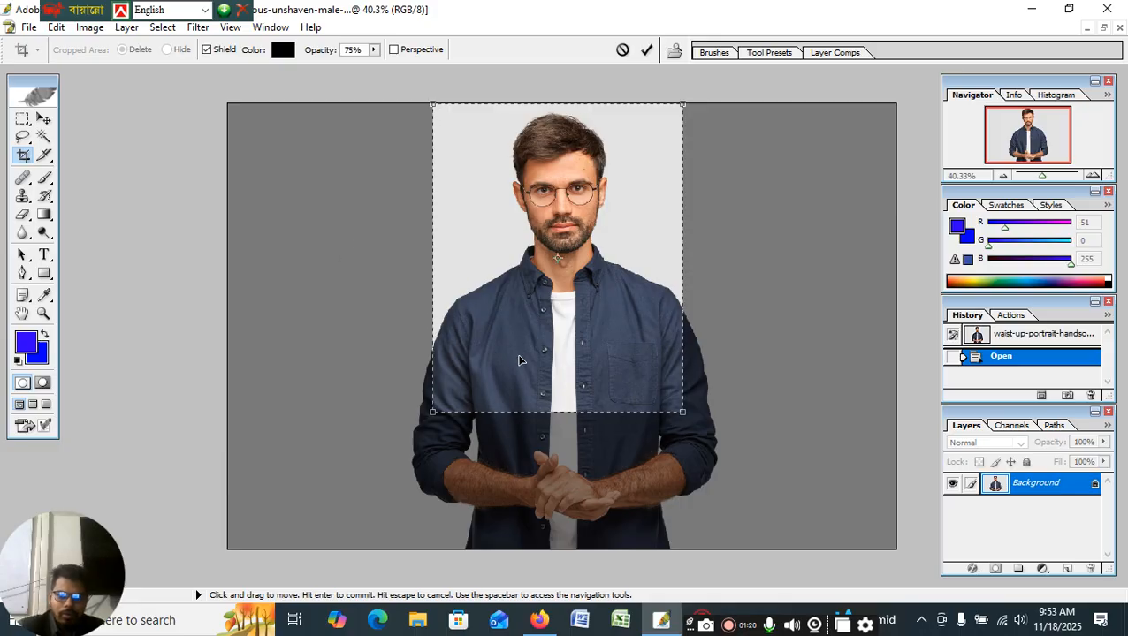
drag(432, 412, 444, 398)
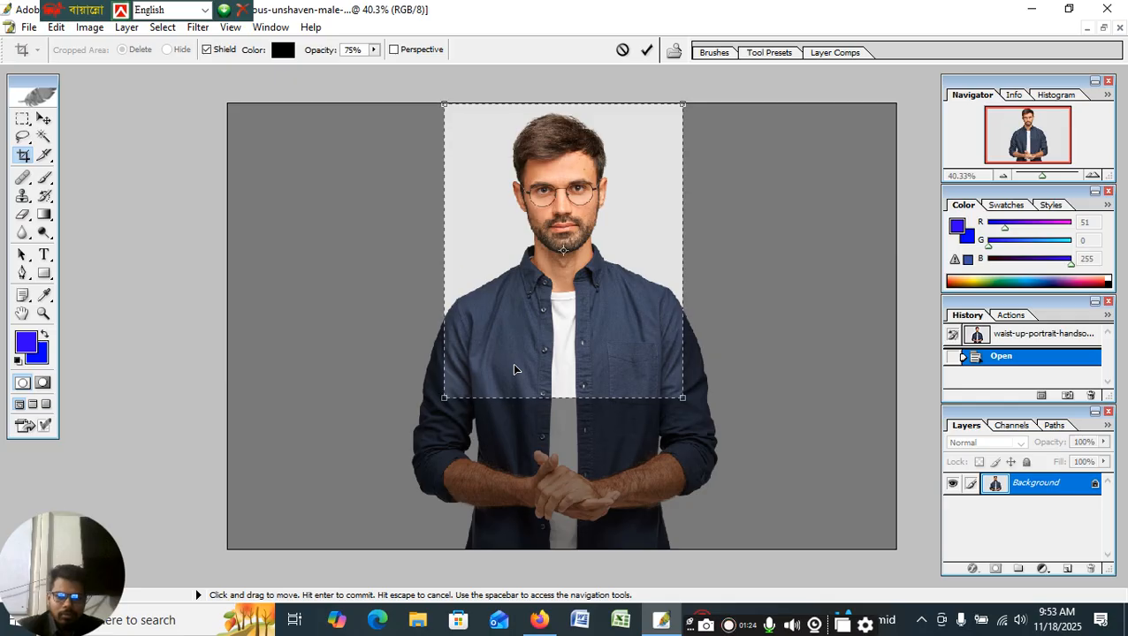
key(Return)
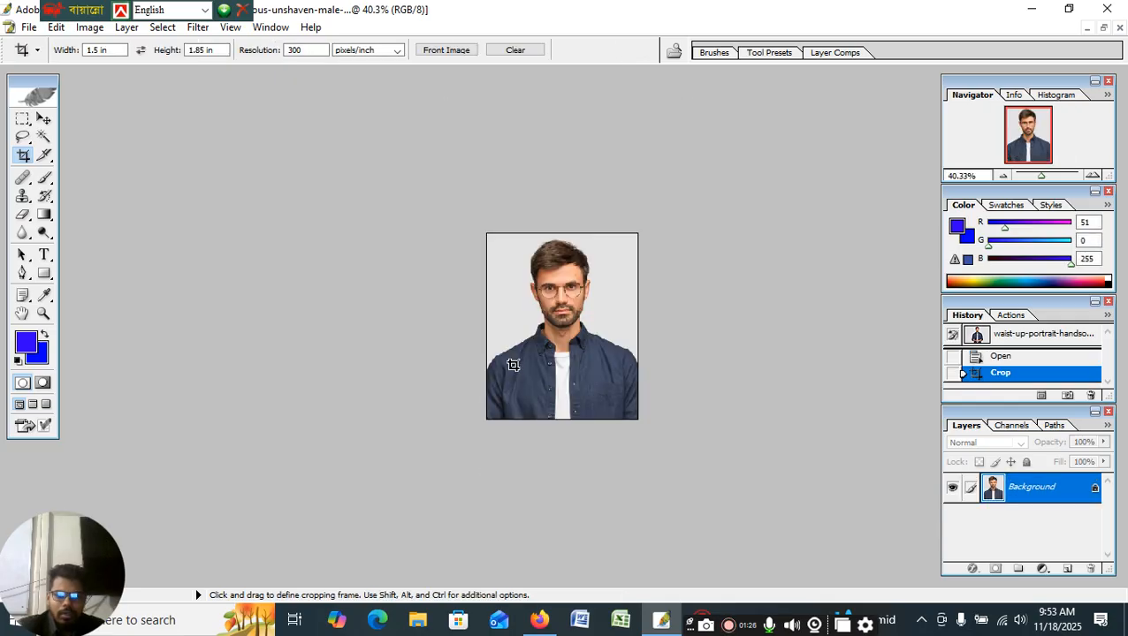
- Set the background color to blue 0000CC and the foreground color to white FFFFFF
scroll(516, 350, up, 7)
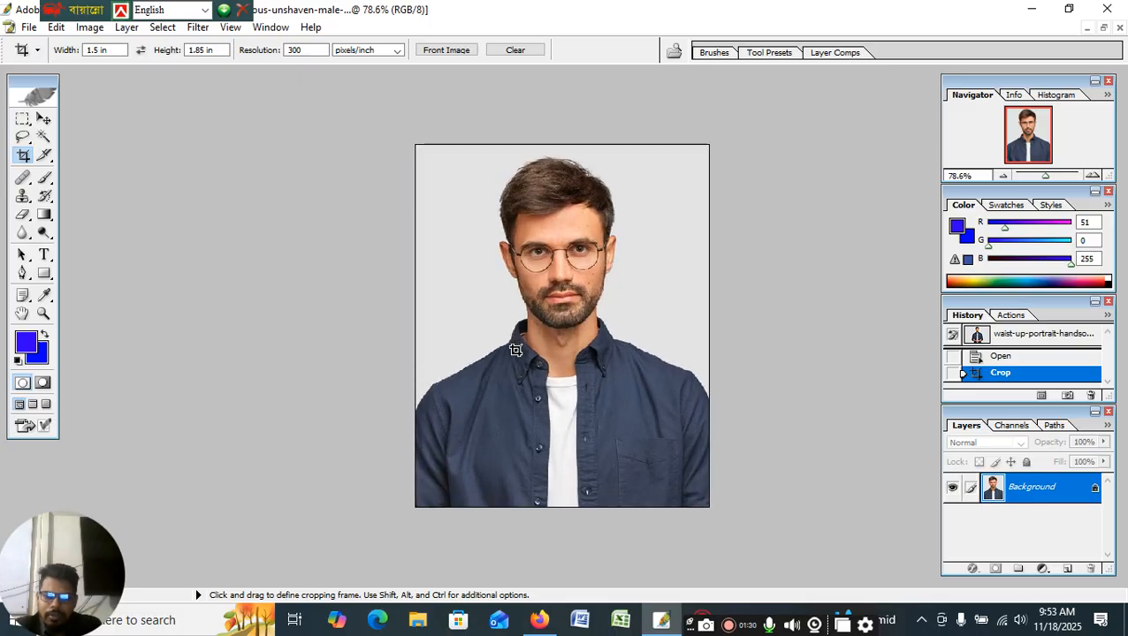
scroll(515, 350, up, 3)
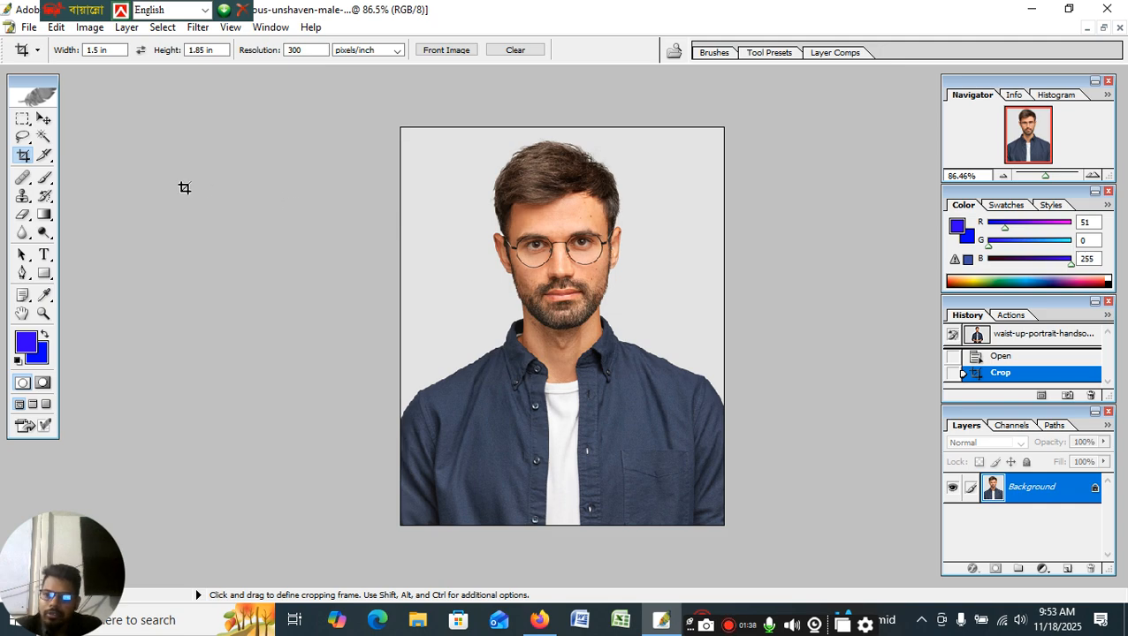
click(41, 359)
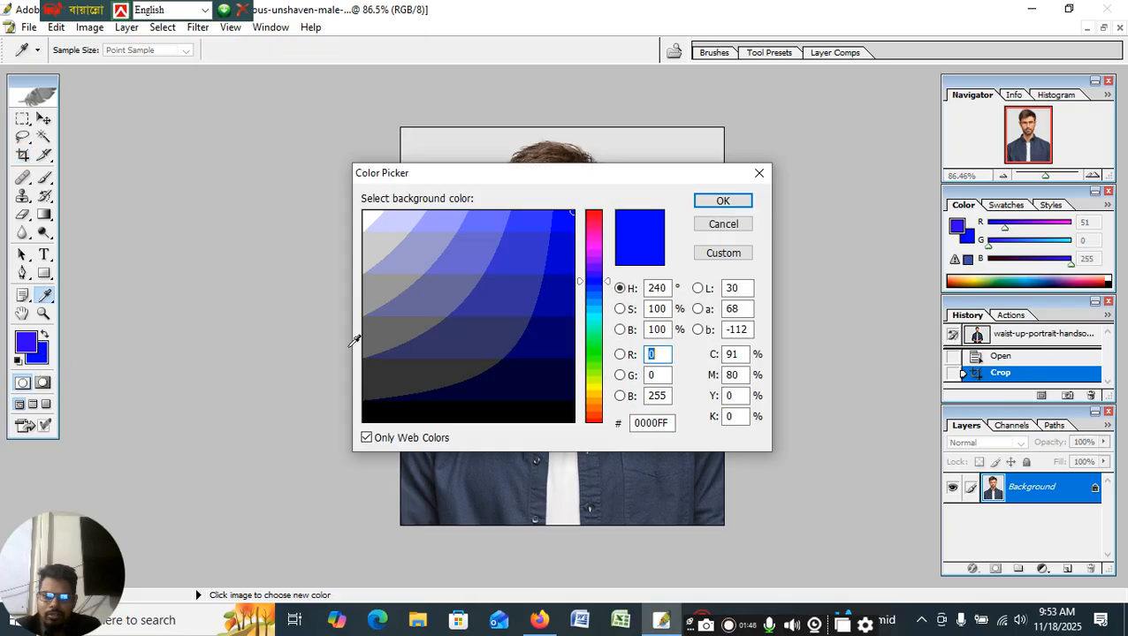
click(562, 241)
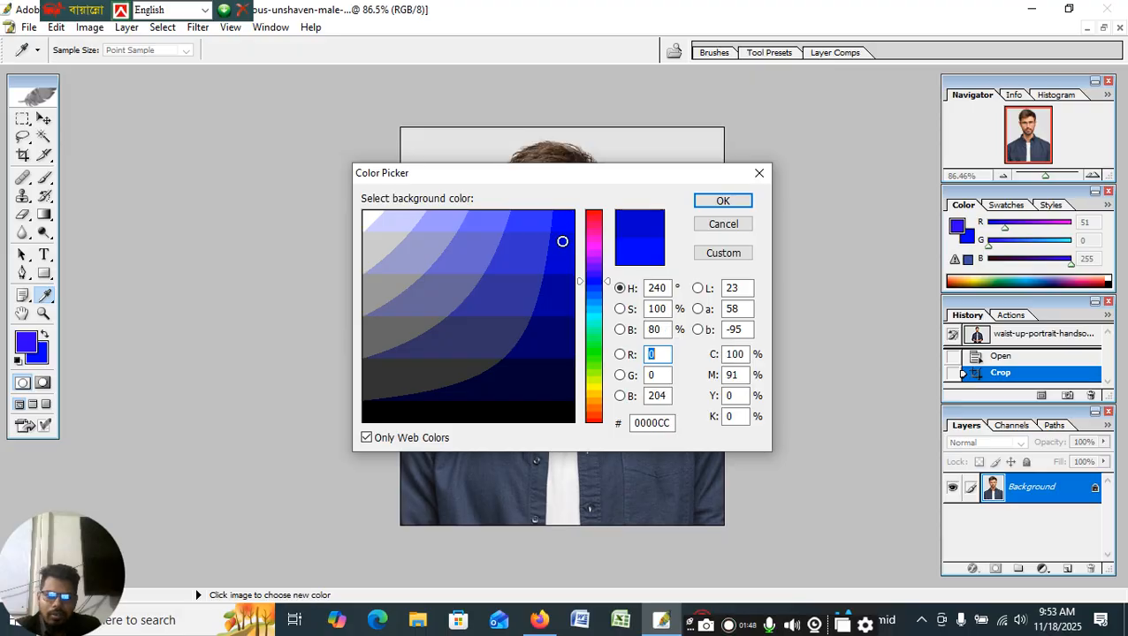
click(723, 201)
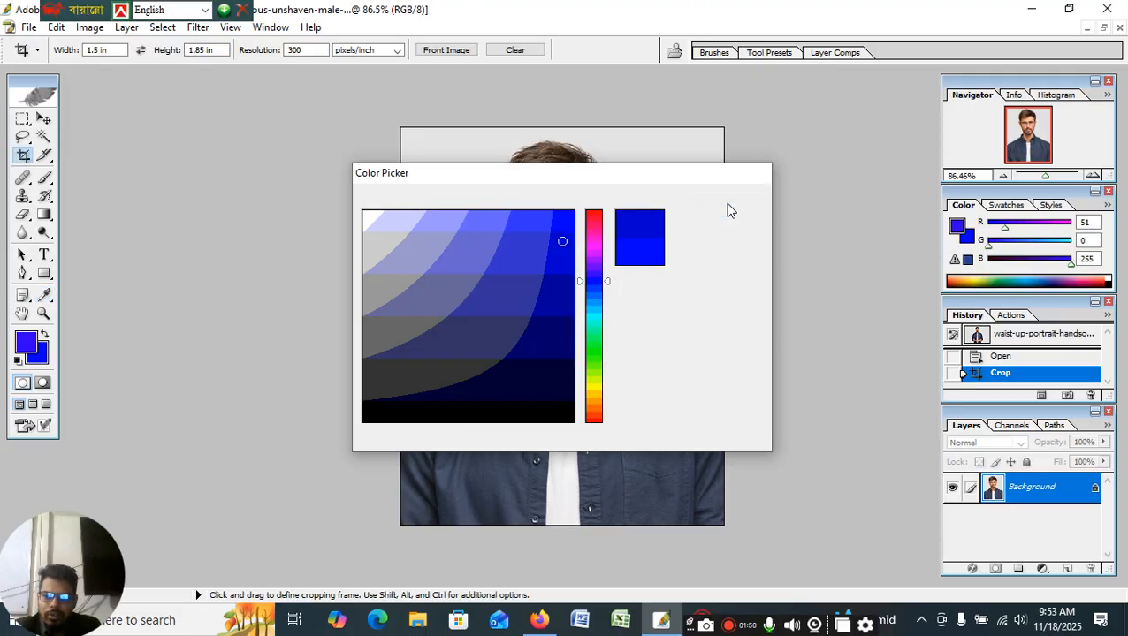
click(27, 350)
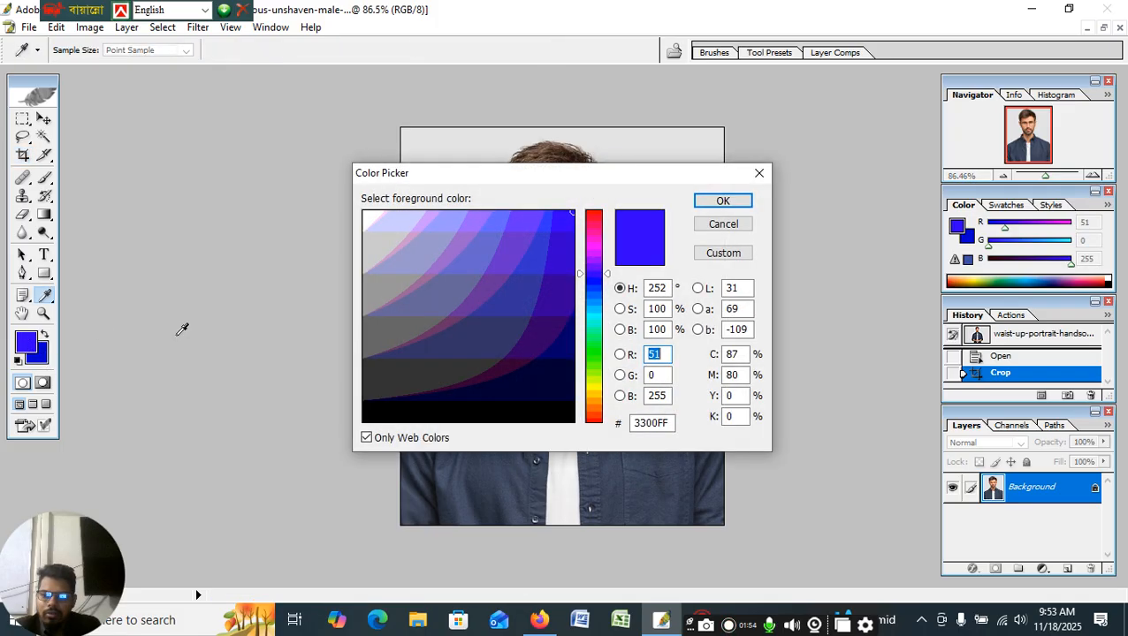
click(368, 213)
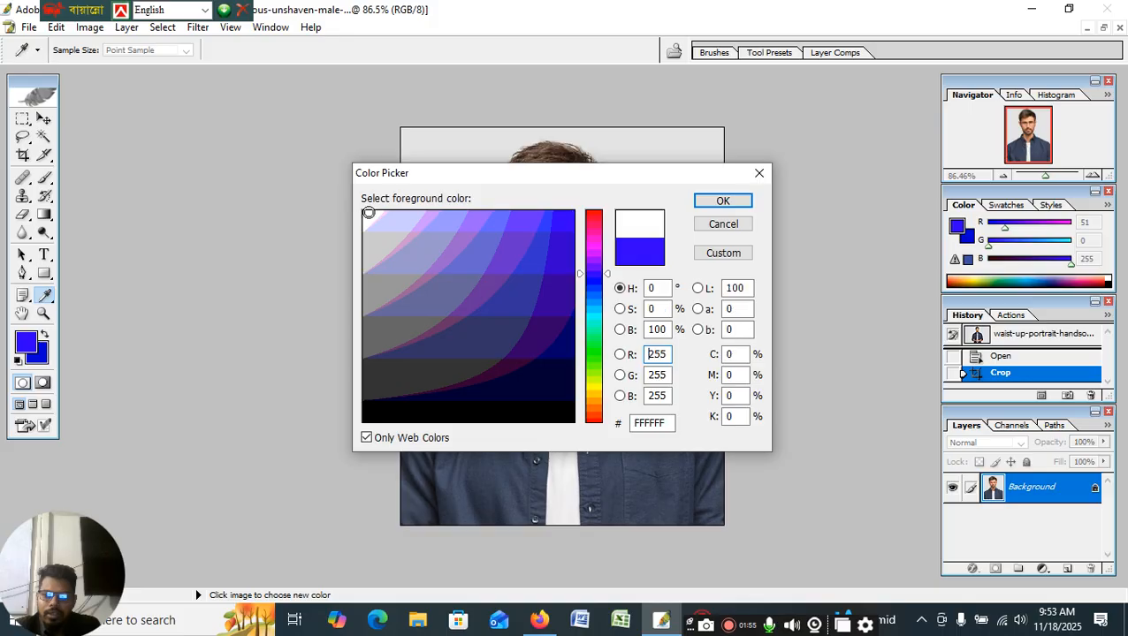
click(734, 202)
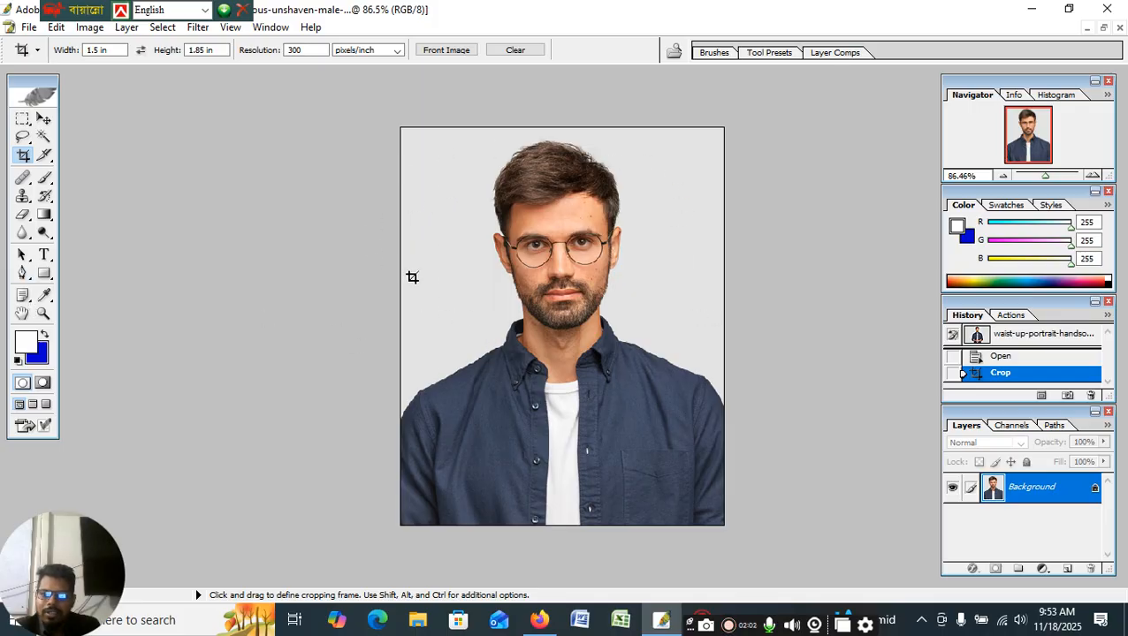
- Select the grey backdrop around the man with the Magic Wand at tolerance 32 and fill it with the white foreground color
click(44, 136)
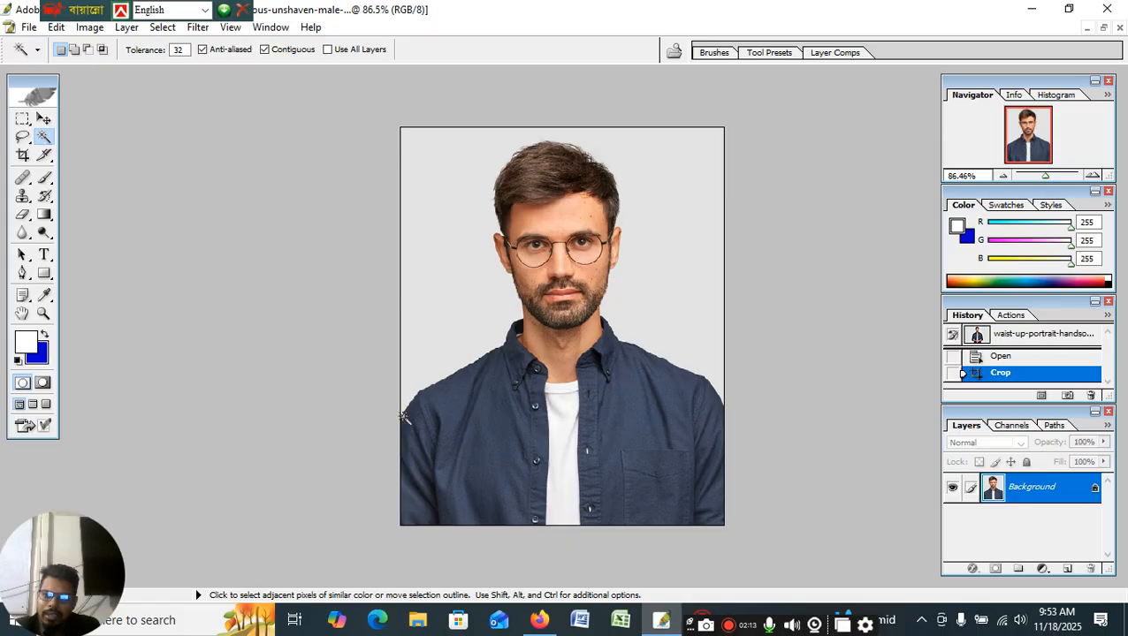
click(24, 274)
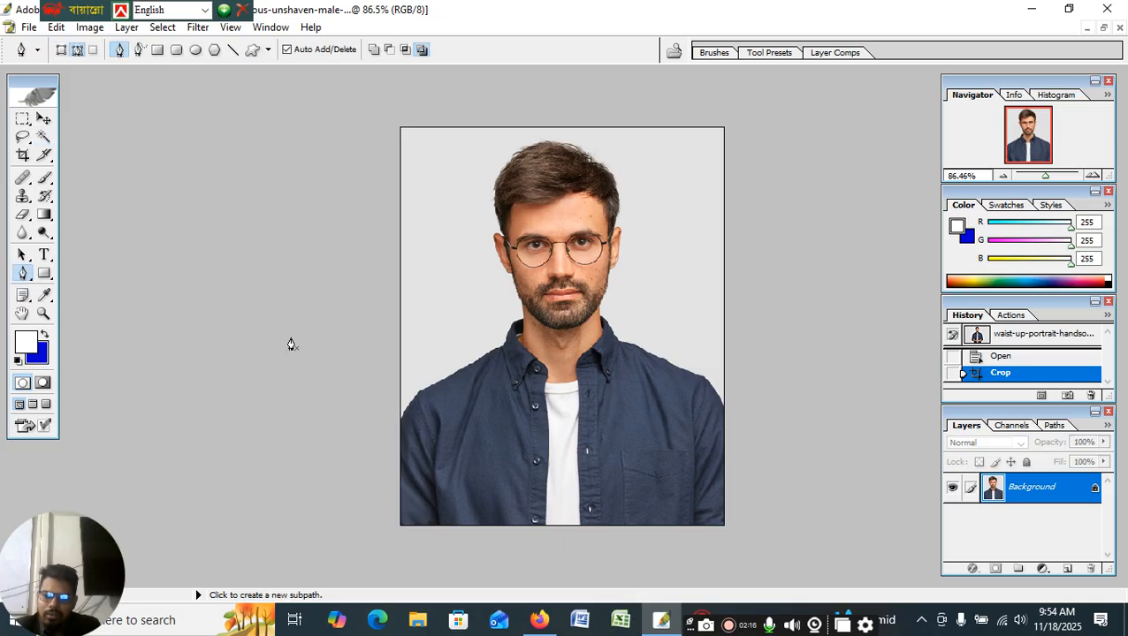
click(43, 136)
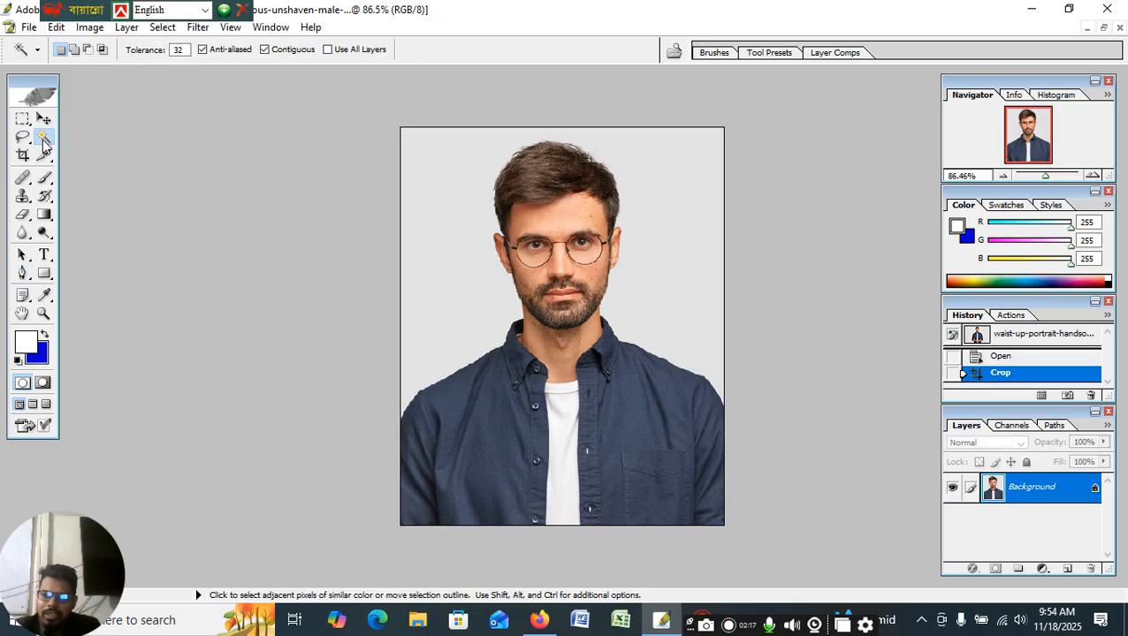
click(458, 198)
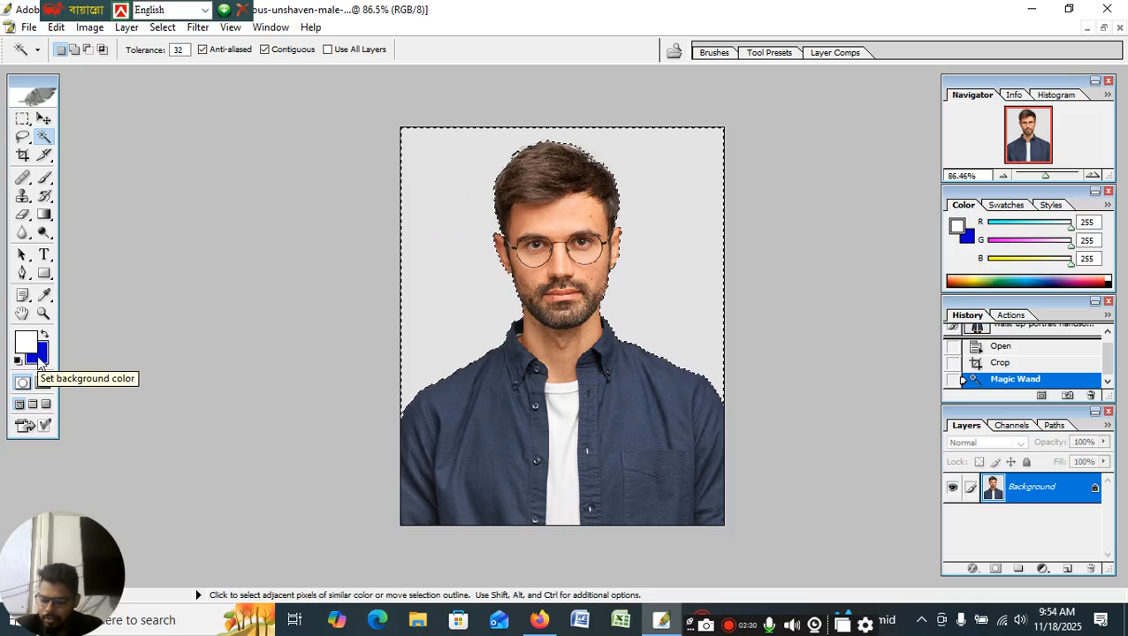
key(alt+BackSpace)
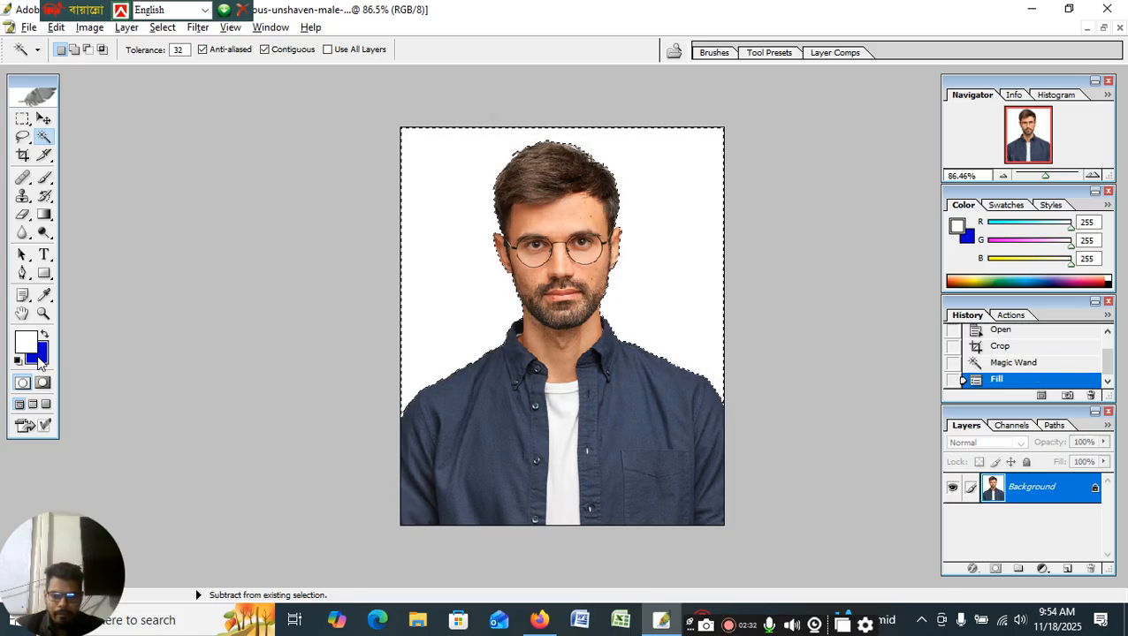
- Fill the selected backdrop with the blue background color and clear the selection
key(ctrl+BackSpace)
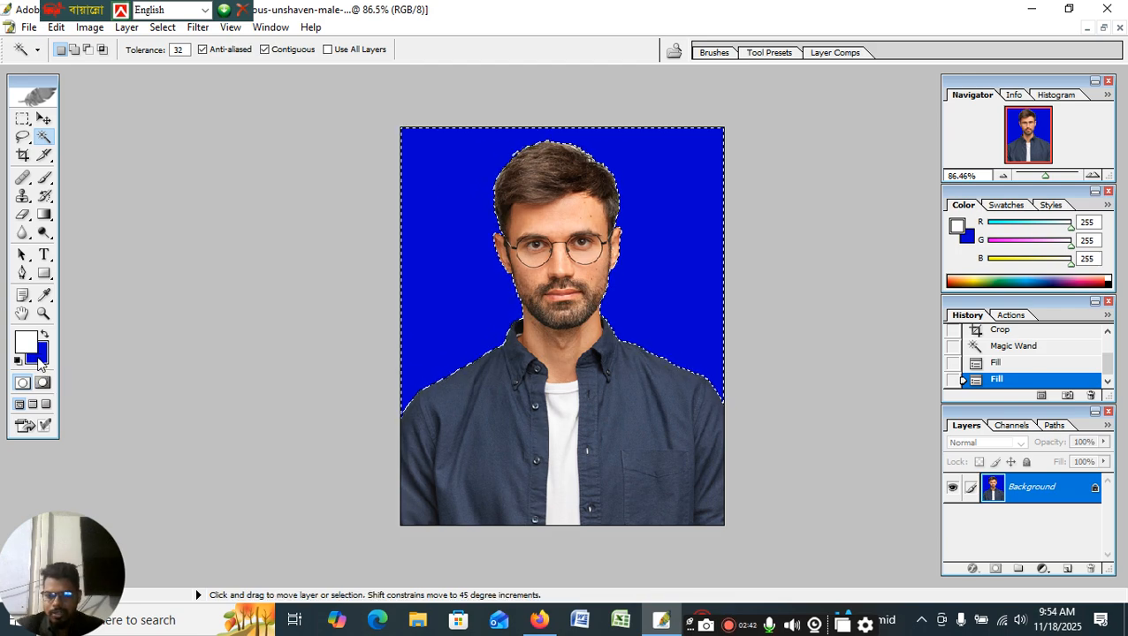
key(ctrl+BackSpace)
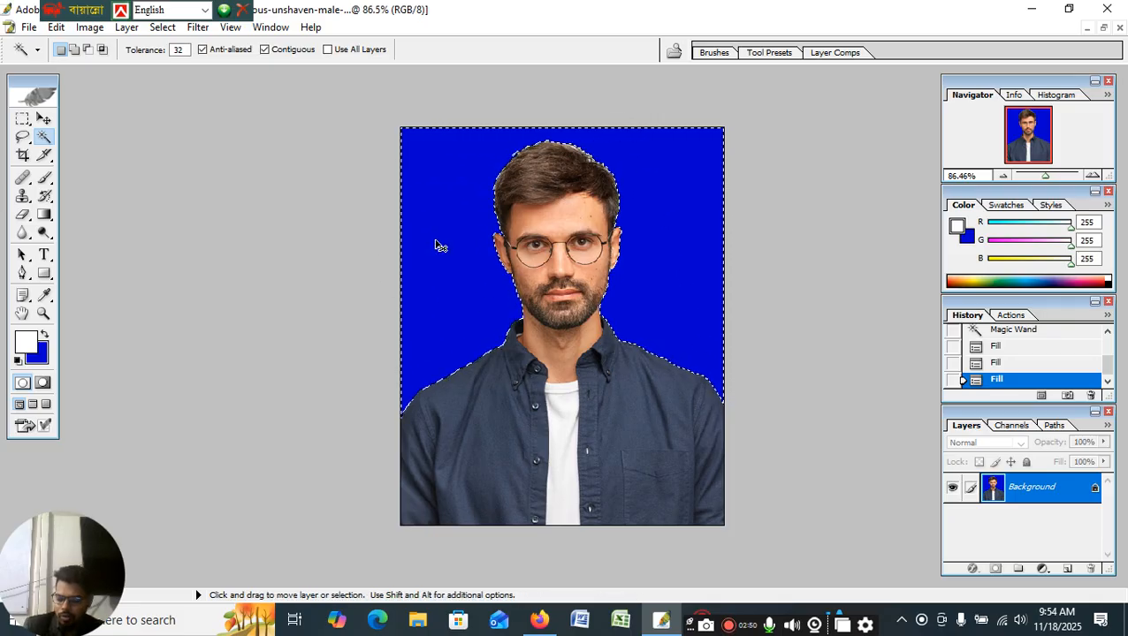
key(ctrl+d)
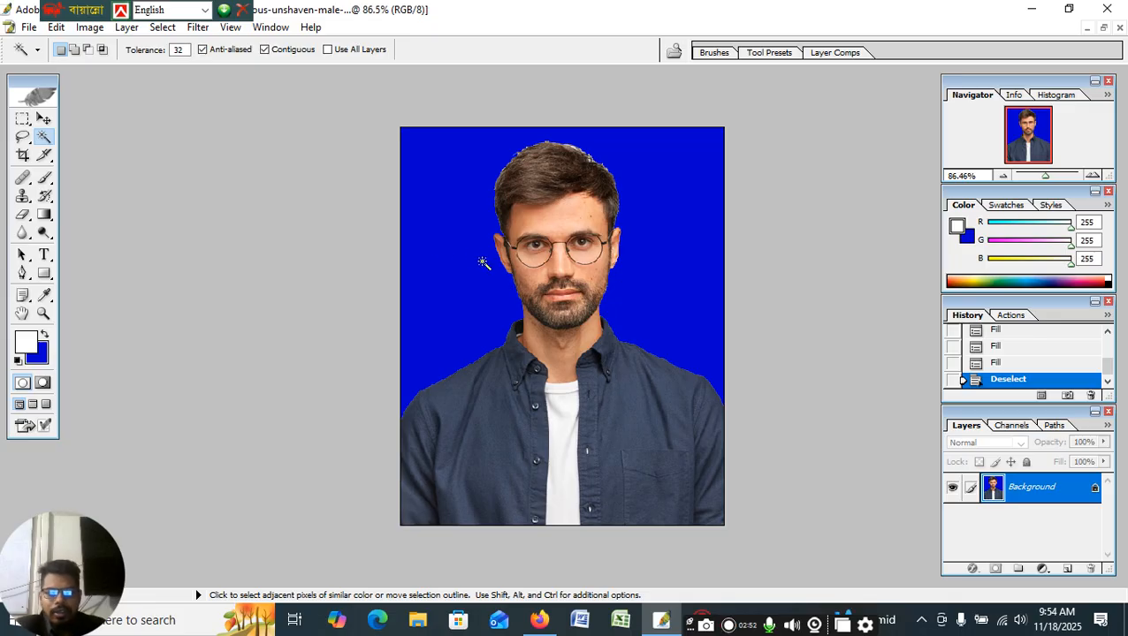
scroll(484, 263, up, 3)
scroll(483, 263, down, 2)
scroll(483, 262, up, 1)
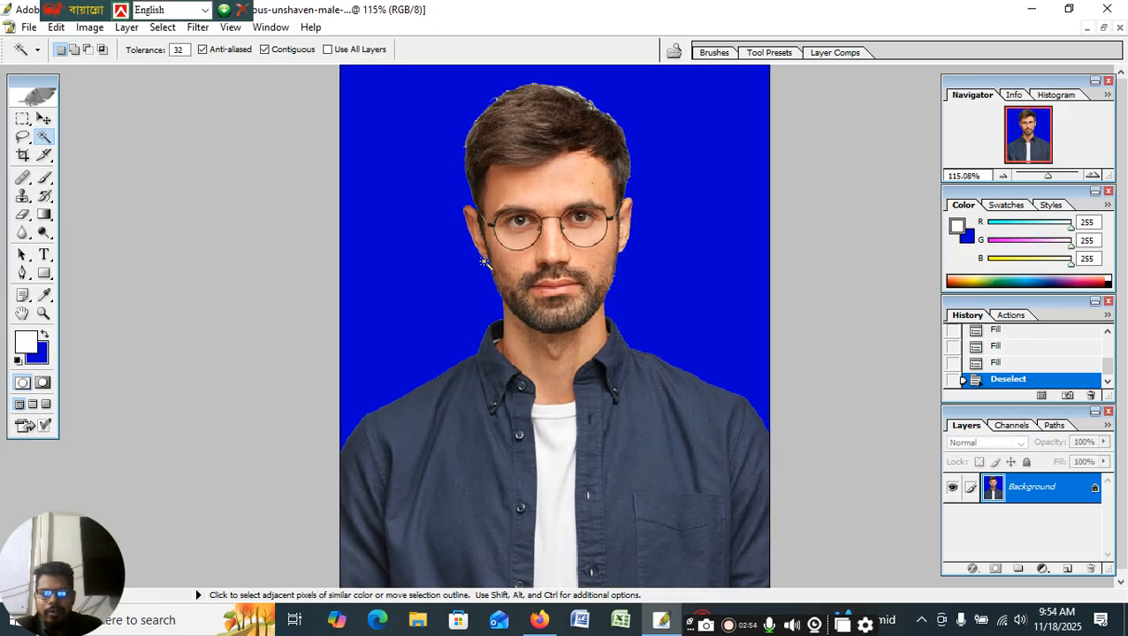
- Brighten the whole photo with Curves by raising the RGB midtone point to input 114, output 141
scroll(484, 263, down, 2)
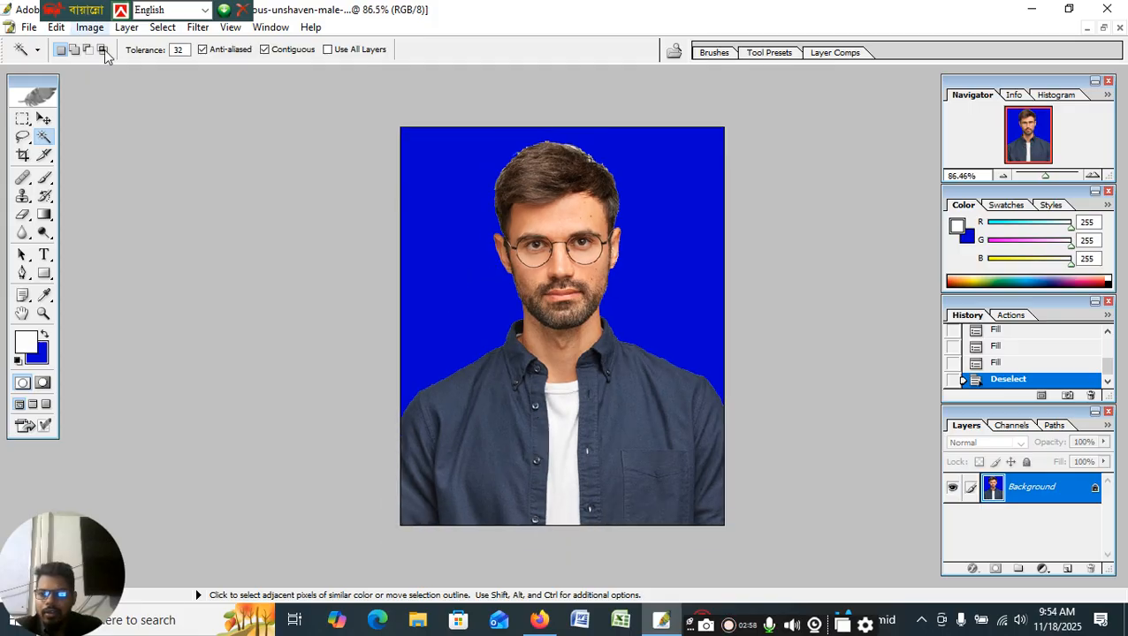
key(ctrl)
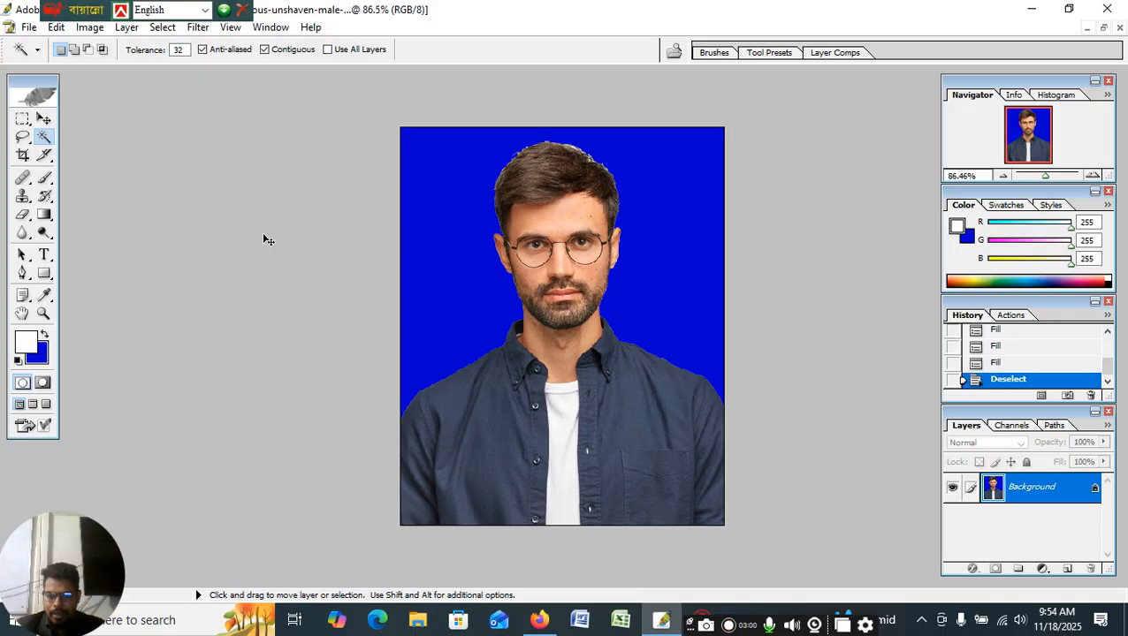
key(ctrl+m)
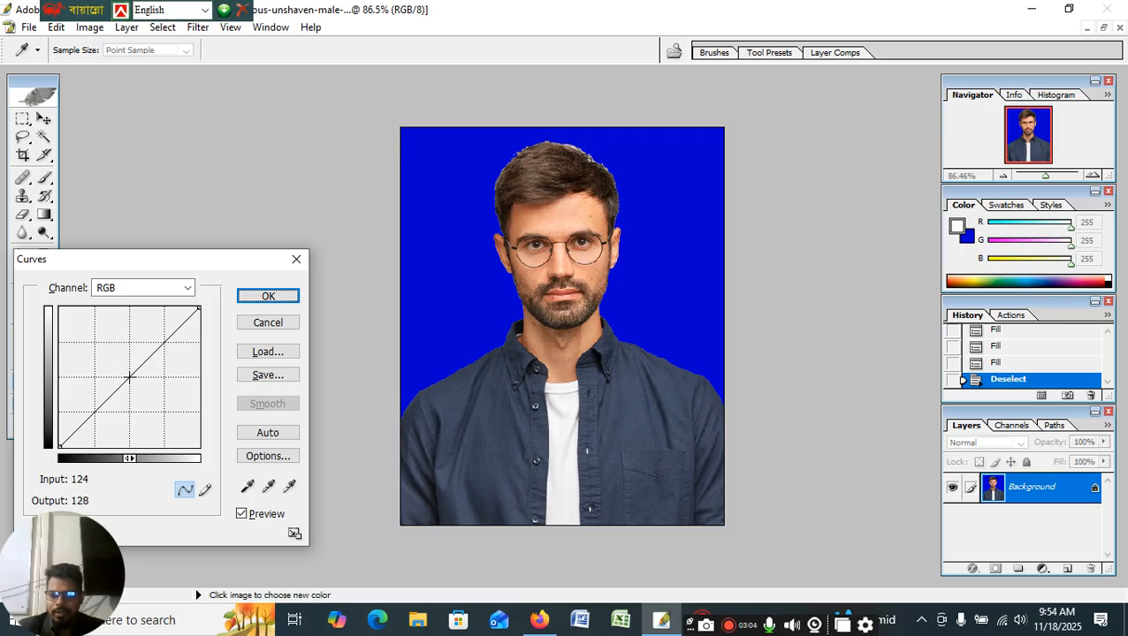
drag(129, 377, 122, 370)
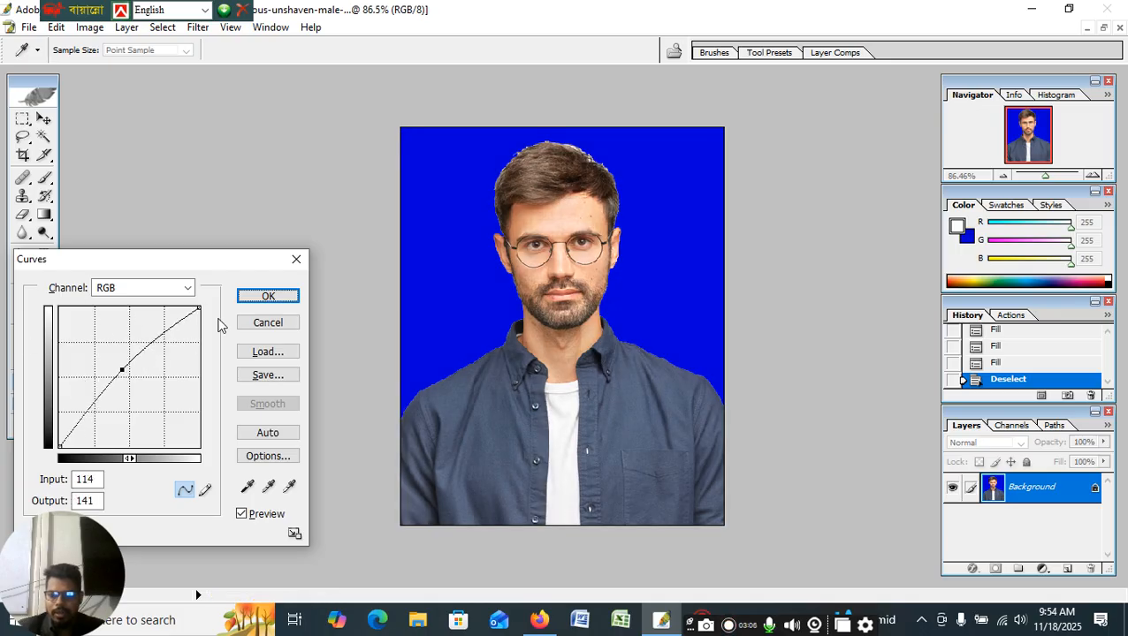
click(269, 299)
scroll(290, 305, up, 3)
scroll(290, 305, down, 4)
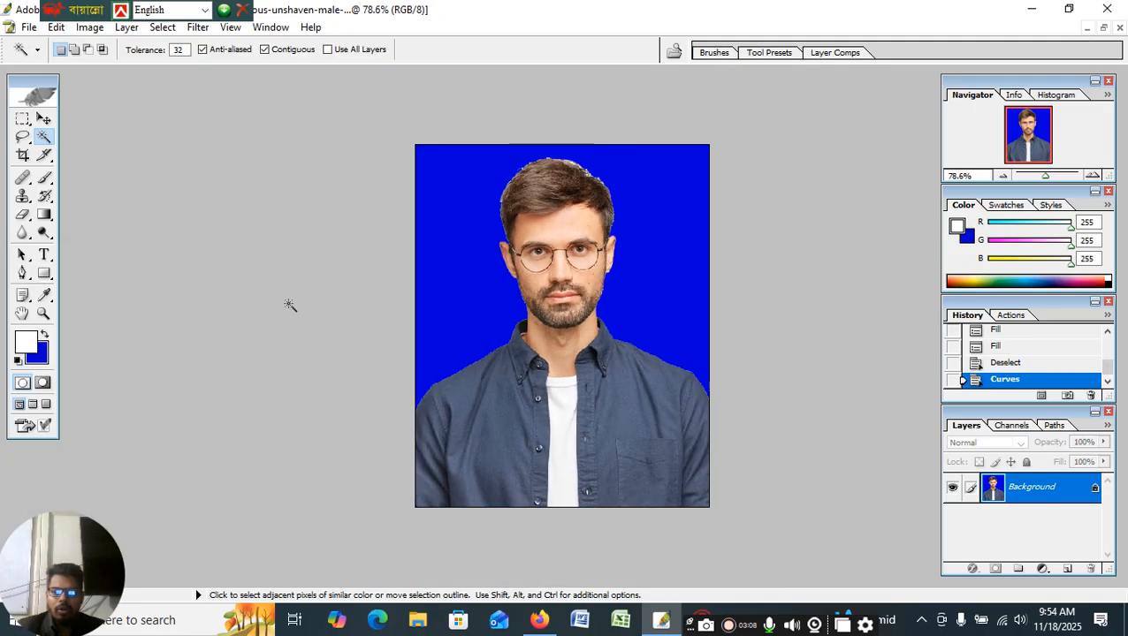
- Open a Selective Color adjustment for the photo and set the Black amount of the Blacks to +32%
click(92, 29)
mouse_move(152, 74)
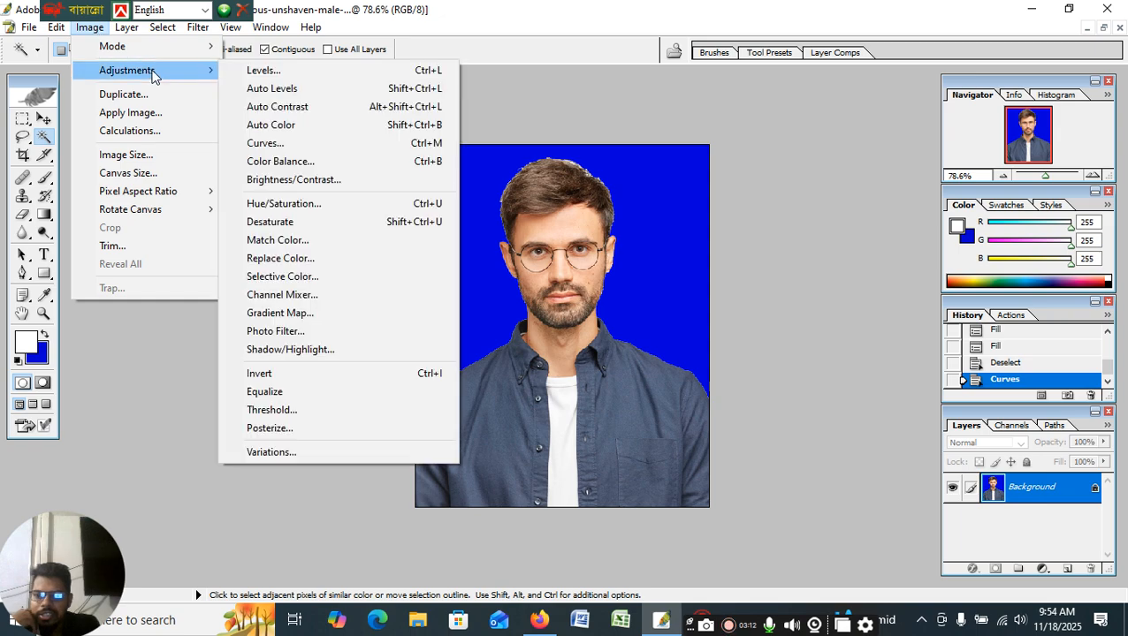
click(308, 278)
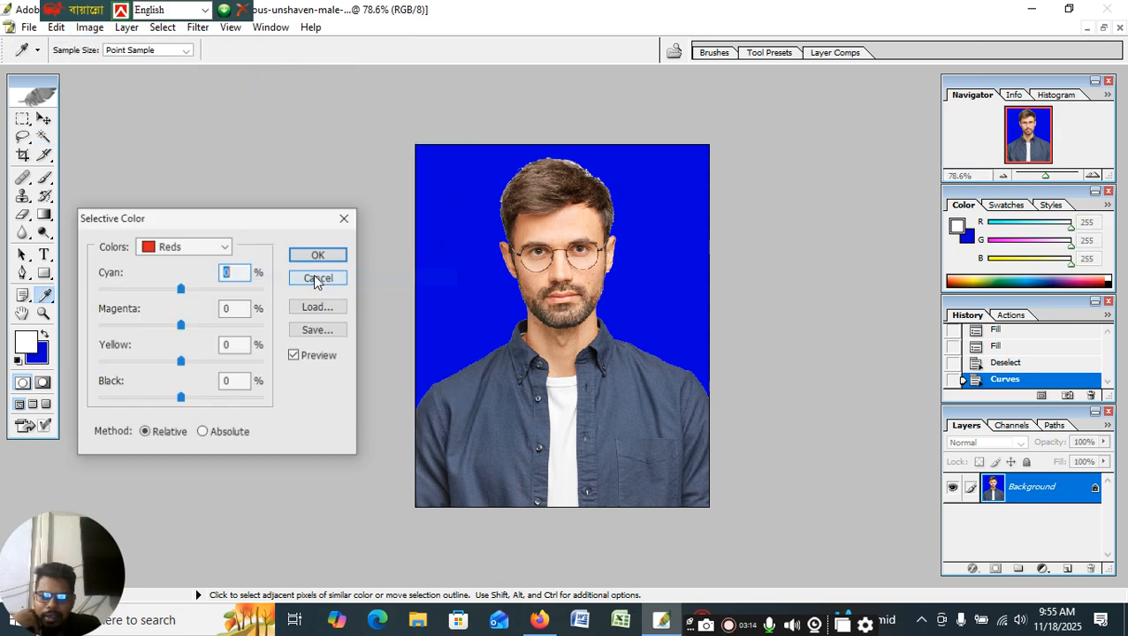
click(188, 255)
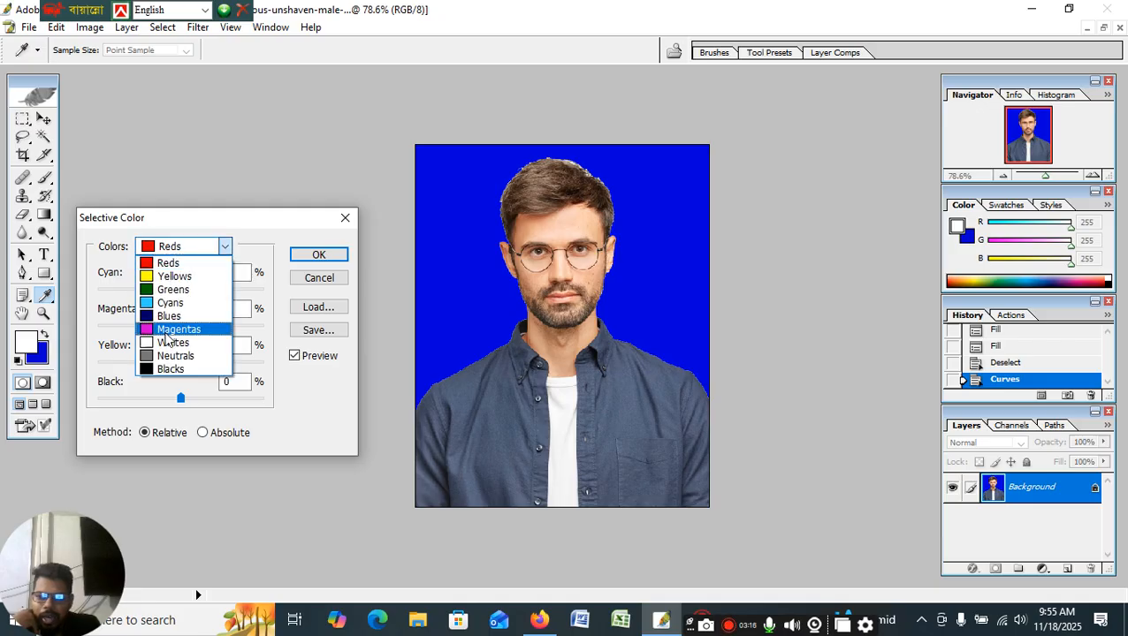
click(166, 372)
drag(181, 398, 208, 403)
- Set the Black amount of the Whites to -12% and apply the Selective Color adjustment
click(186, 247)
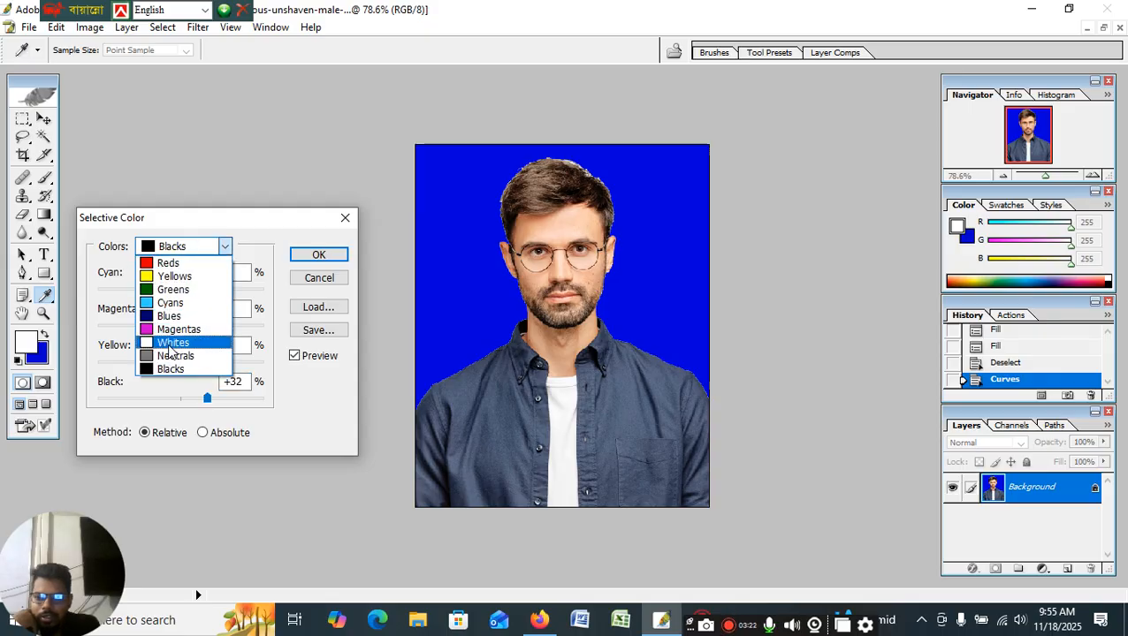
click(175, 352)
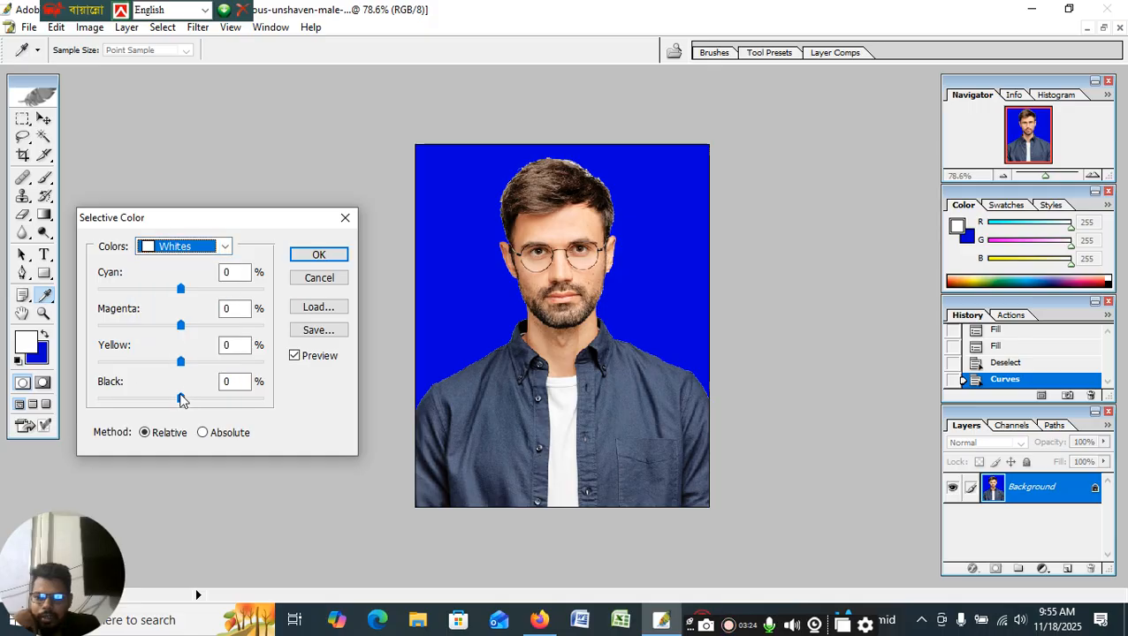
drag(179, 399, 172, 403)
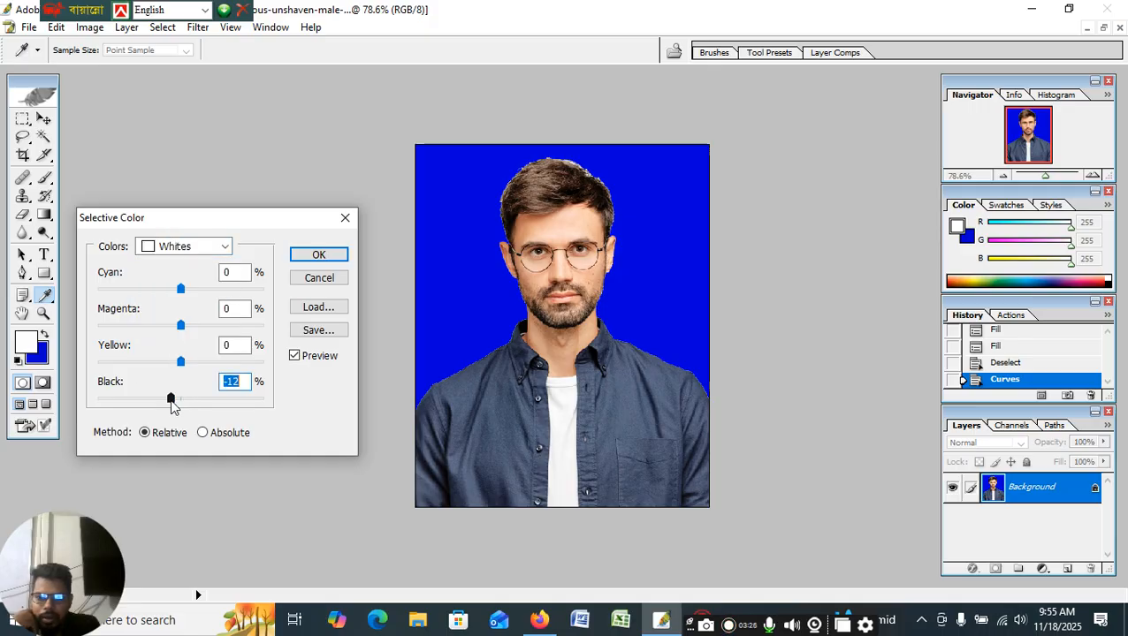
click(328, 258)
scroll(573, 272, up, 5)
scroll(575, 274, down, 3)
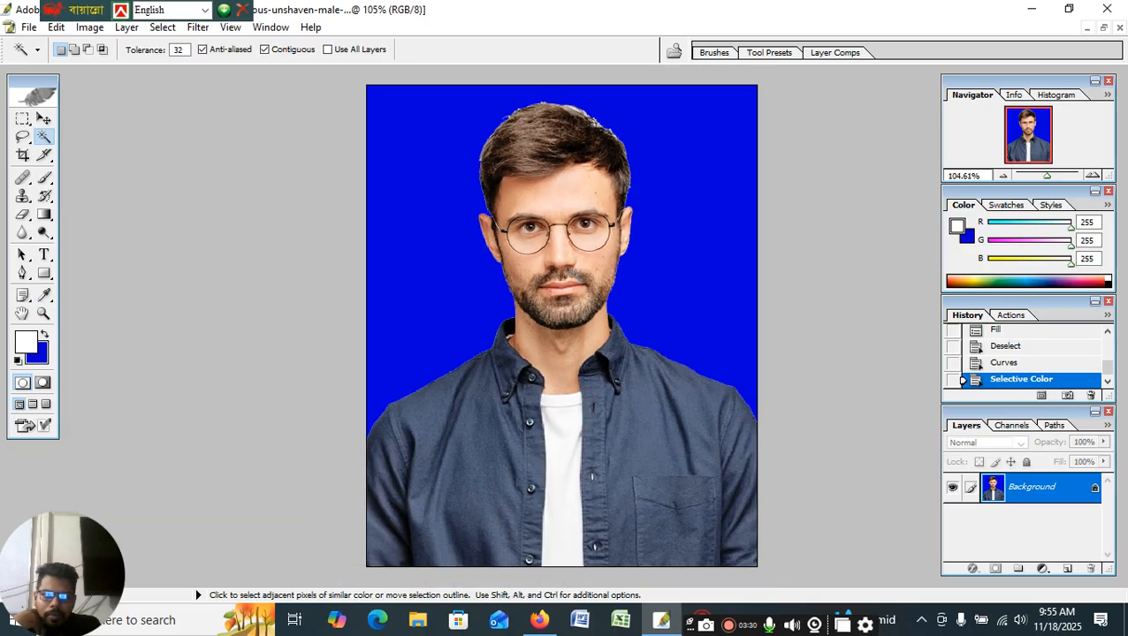
- Darken the light fringe along the upper-right edge of the man's hair using the Burn tool with a size 10 brush
scroll(574, 274, up, 3)
scroll(574, 275, up, 1)
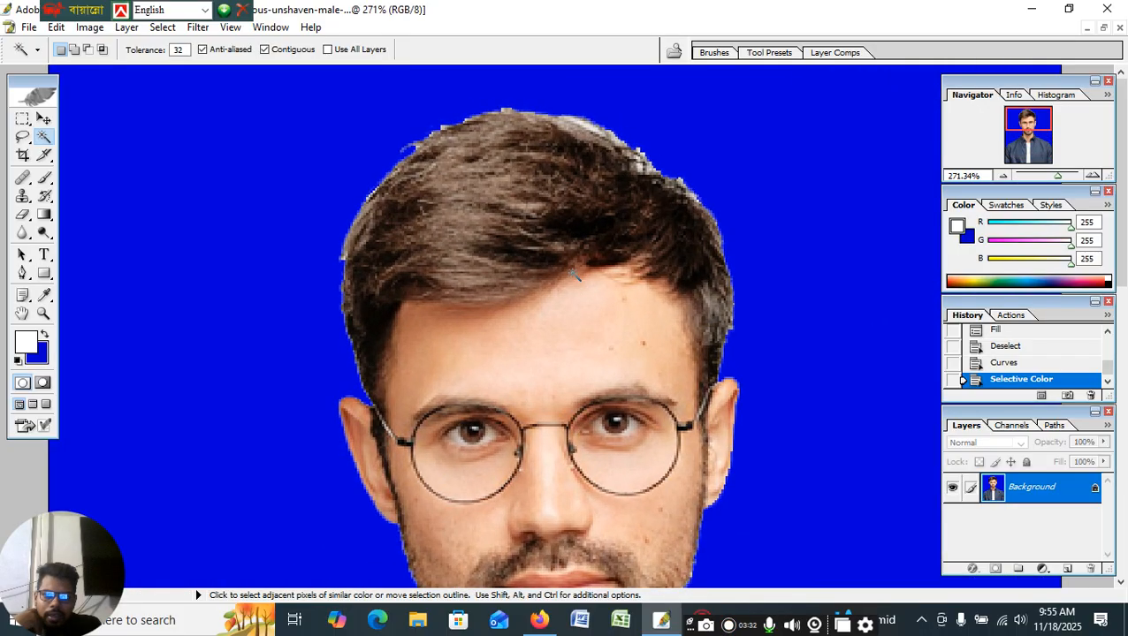
click(44, 236)
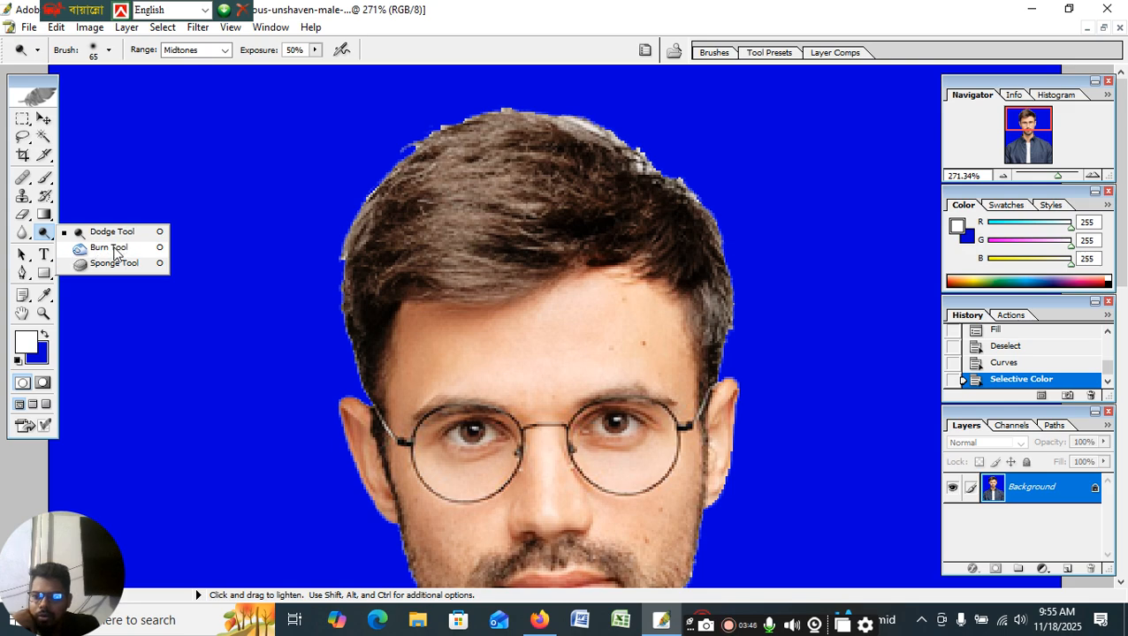
click(110, 248)
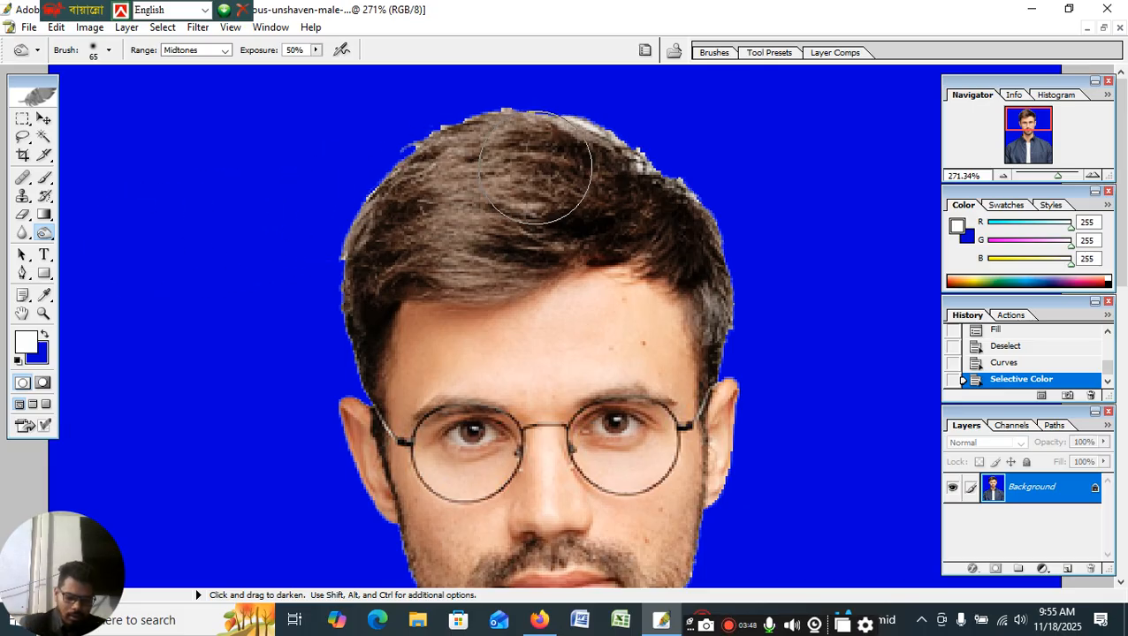
mouse_move(536, 168)
mouse_down()
mouse_move(656, 176)
mouse_move(511, 190)
mouse_move(558, 179)
mouse_move(561, 207)
mouse_up()
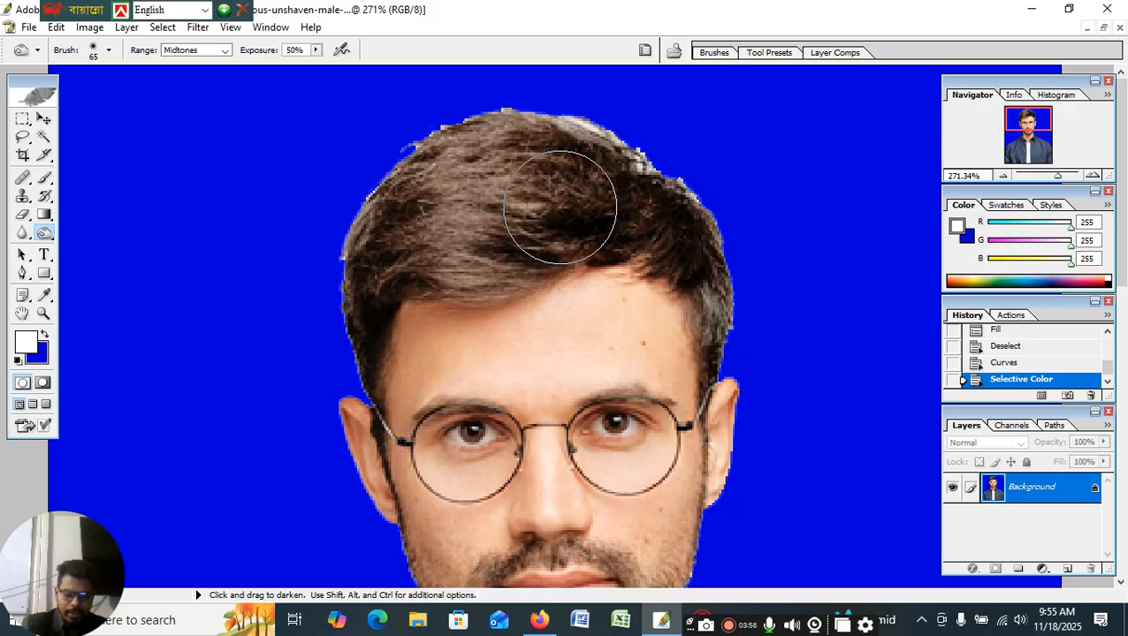
key(bracketleft)
key(bracketleft)
key(bracketleft)
key(bracketleft)
key(bracketleft)
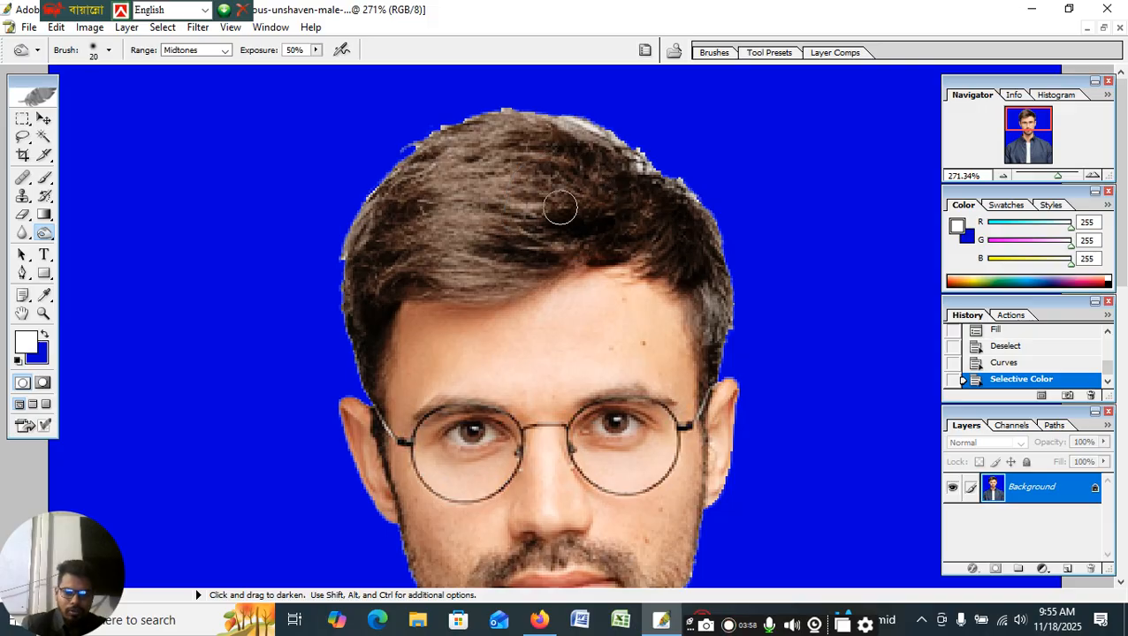
key(bracketright)
key(bracketright)
key(bracketright)
key(bracketleft)
key(bracketleft)
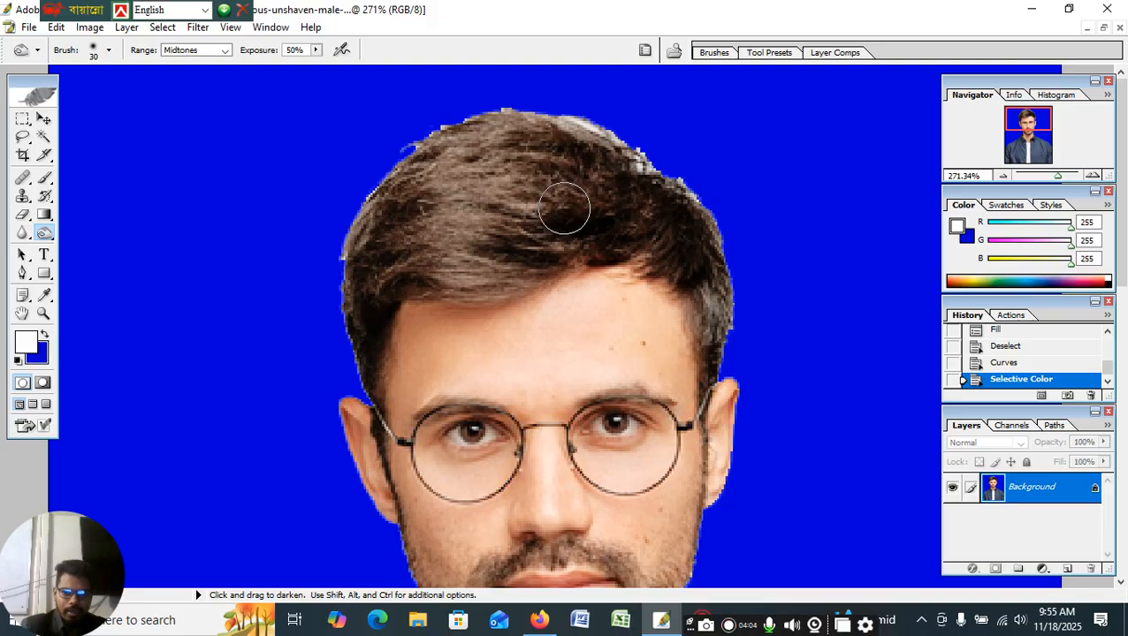
key(bracketleft)
key(bracketleft)
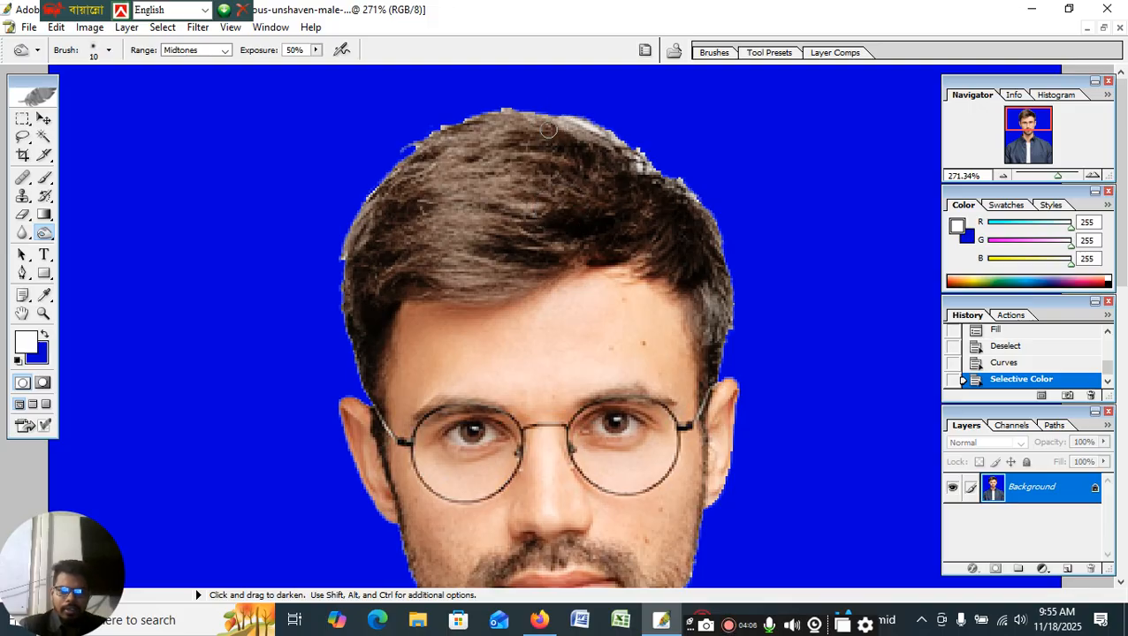
mouse_move(558, 121)
mouse_down()
mouse_move(654, 172)
mouse_move(643, 175)
mouse_move(636, 160)
mouse_move(685, 187)
mouse_up()
mouse_move(622, 156)
mouse_down()
mouse_move(676, 198)
mouse_move(627, 152)
mouse_move(647, 172)
mouse_up()
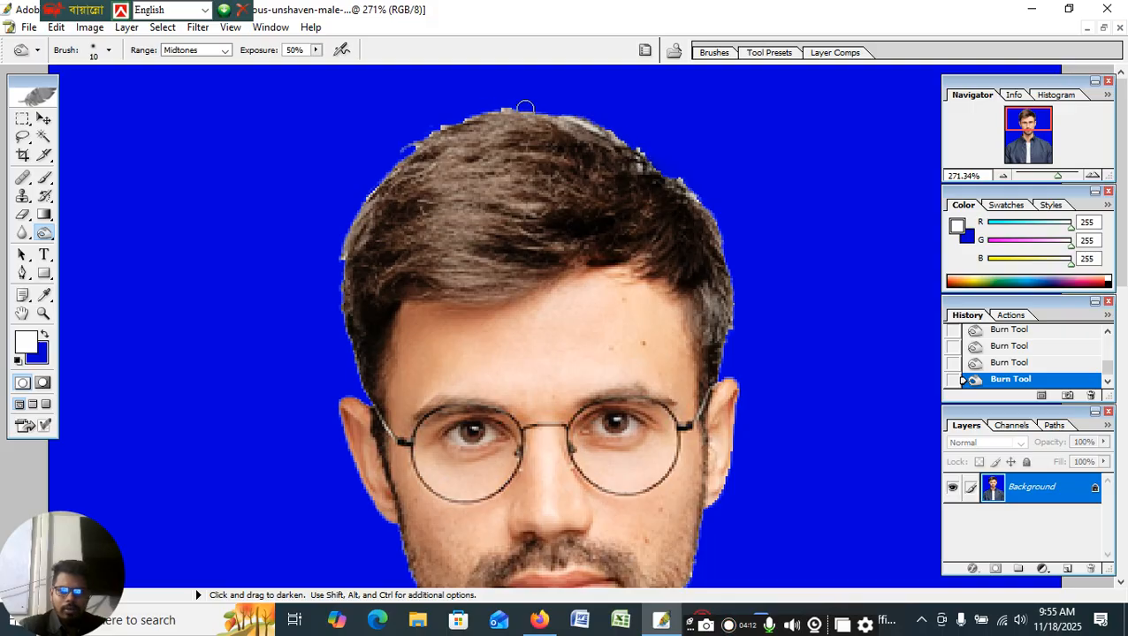
- Burn the hair's top and left outline down to the ear, plus the lighter strands inside the hair
mouse_move(523, 107)
mouse_down()
mouse_move(418, 152)
mouse_move(334, 266)
mouse_move(369, 216)
mouse_move(339, 279)
mouse_move(348, 369)
mouse_move(363, 346)
mouse_move(365, 395)
mouse_move(365, 369)
mouse_move(385, 446)
mouse_up()
mouse_move(541, 113)
mouse_down()
mouse_move(600, 148)
mouse_move(576, 123)
mouse_move(605, 144)
mouse_move(599, 128)
mouse_move(699, 207)
mouse_move(700, 309)
mouse_move(716, 291)
mouse_move(718, 302)
mouse_move(691, 293)
mouse_move(698, 335)
mouse_move(718, 280)
mouse_move(711, 341)
mouse_move(735, 314)
mouse_move(710, 366)
mouse_move(730, 316)
mouse_move(709, 364)
mouse_move(705, 252)
mouse_move(713, 316)
mouse_move(679, 181)
mouse_move(672, 196)
mouse_move(699, 201)
mouse_move(626, 161)
mouse_move(610, 138)
mouse_move(456, 105)
mouse_move(441, 130)
mouse_move(518, 137)
mouse_move(462, 122)
mouse_move(372, 181)
mouse_move(382, 195)
mouse_move(368, 216)
mouse_move(397, 171)
mouse_move(403, 200)
mouse_up()
mouse_move(540, 183)
mouse_down()
mouse_move(446, 212)
mouse_move(563, 189)
mouse_move(425, 236)
mouse_move(558, 178)
mouse_move(435, 281)
mouse_move(523, 265)
mouse_move(458, 231)
mouse_up()
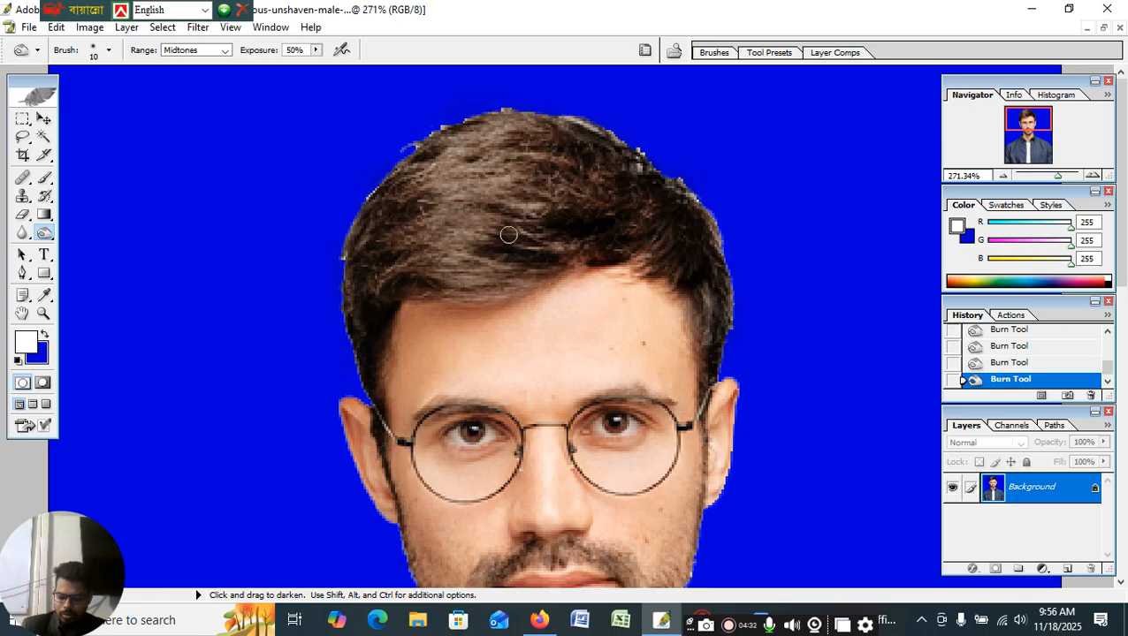
- Soften the man's outline against the blue backdrop, around the head and along both shoulders, using the Blur tool with a size 30 brush at 50% strength
ctrl+alt+click(534, 216)
ctrl+alt+click(535, 217)
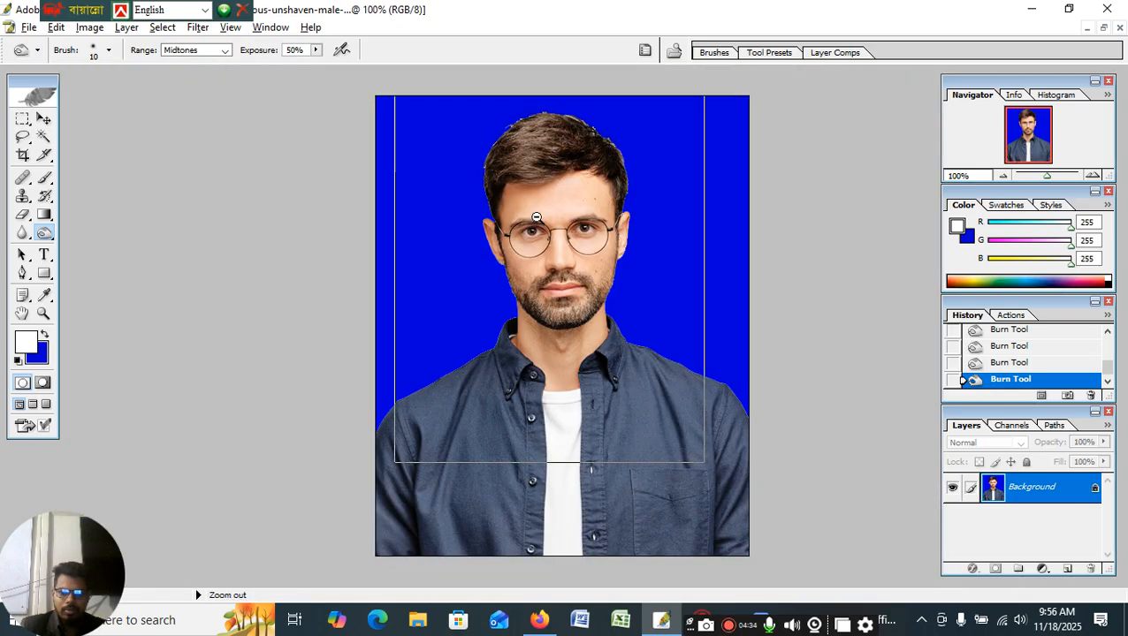
ctrl+alt+click(535, 216)
scroll(536, 215, down, 2)
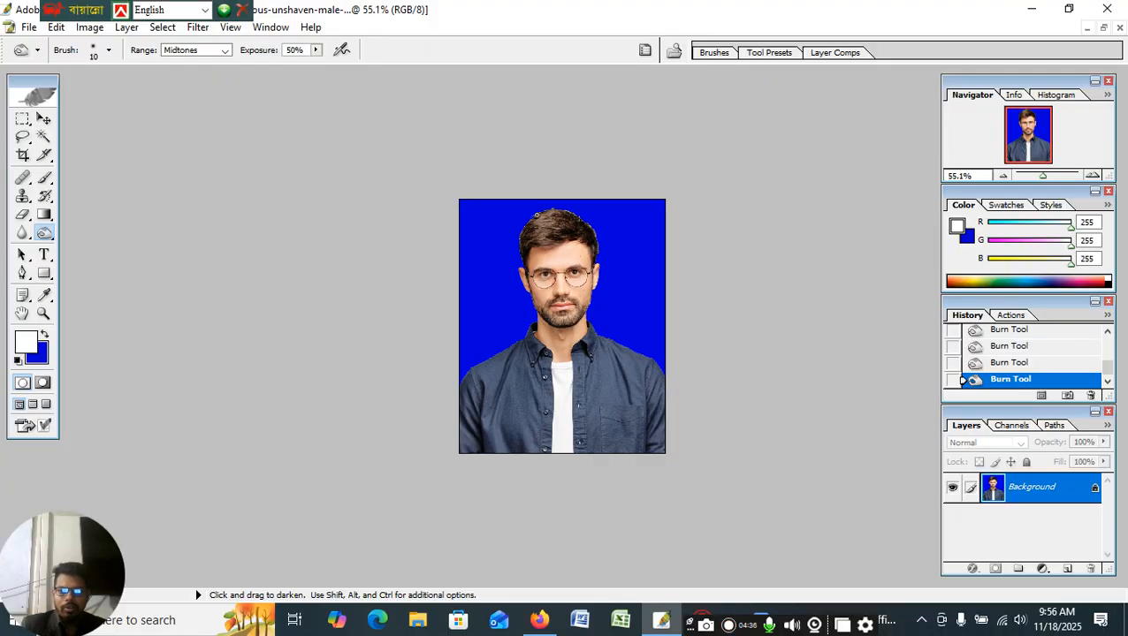
scroll(537, 214, up, 8)
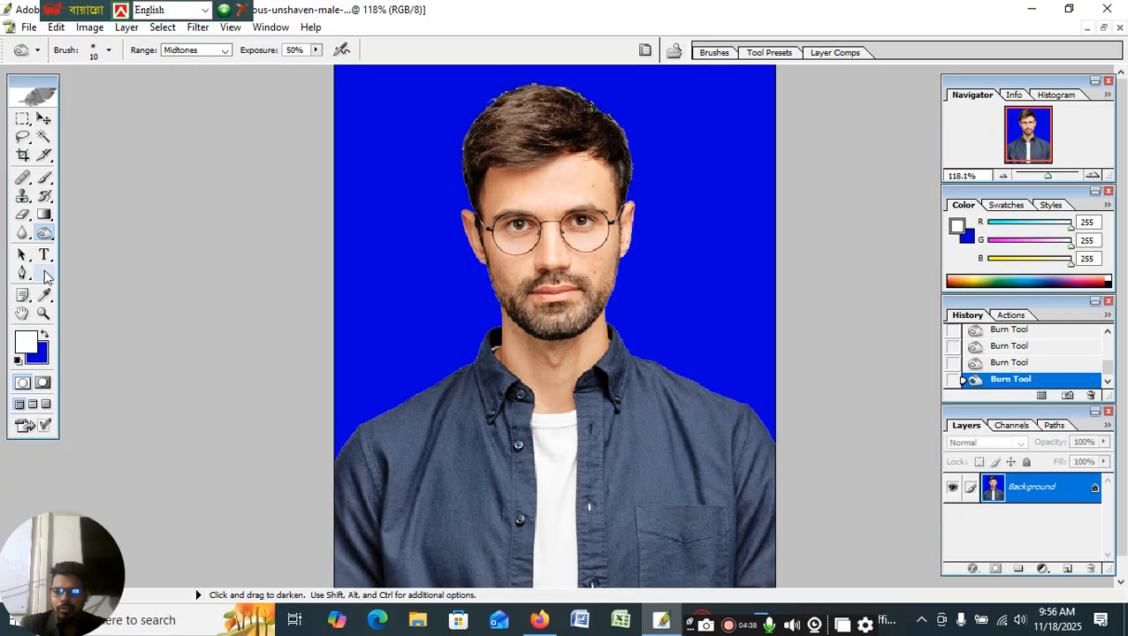
click(22, 232)
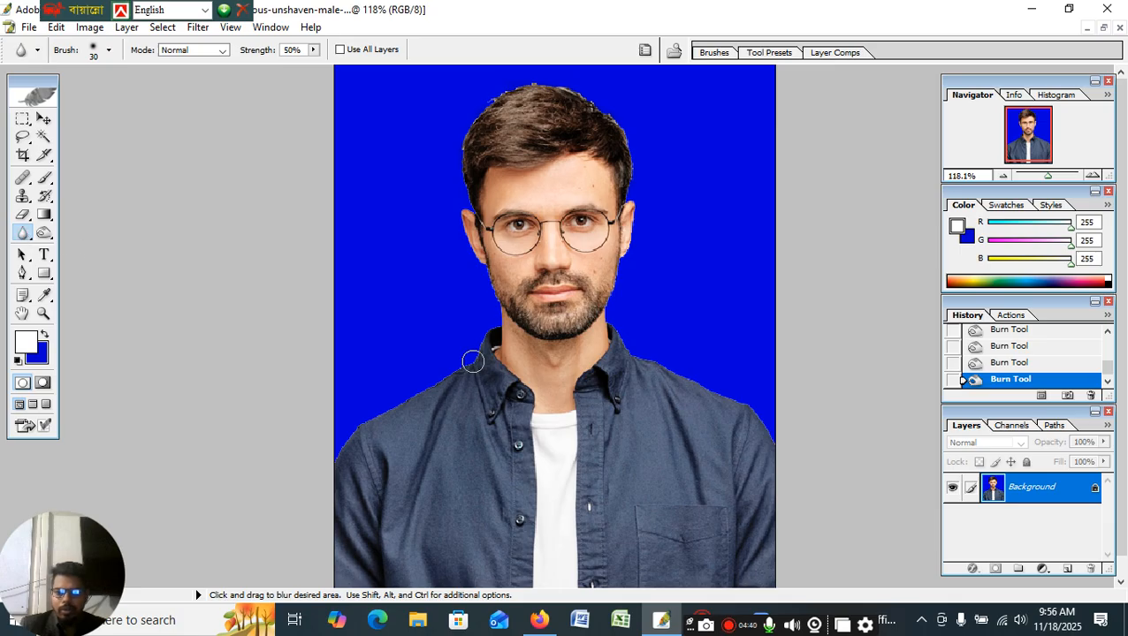
mouse_move(470, 361)
mouse_down()
mouse_move(386, 398)
mouse_move(417, 395)
mouse_move(336, 439)
mouse_move(345, 435)
mouse_move(327, 465)
mouse_up()
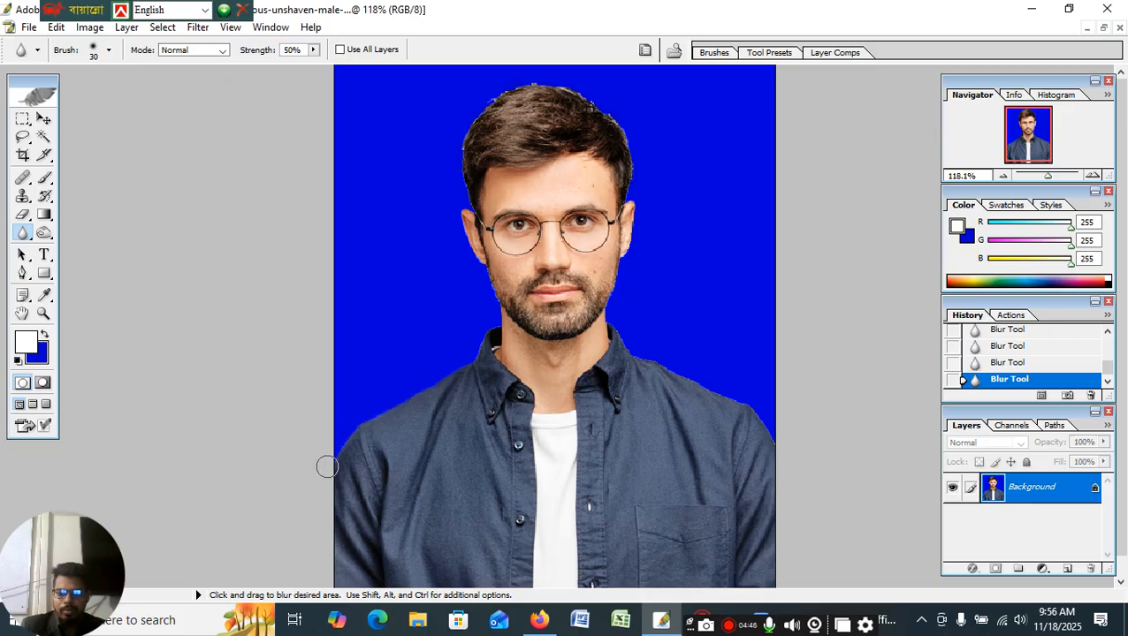
mouse_move(459, 144)
mouse_down()
mouse_move(511, 85)
mouse_move(541, 78)
mouse_move(602, 95)
mouse_move(618, 133)
mouse_move(619, 118)
mouse_move(628, 190)
mouse_move(616, 329)
mouse_move(786, 431)
mouse_move(760, 416)
mouse_move(798, 452)
mouse_up()
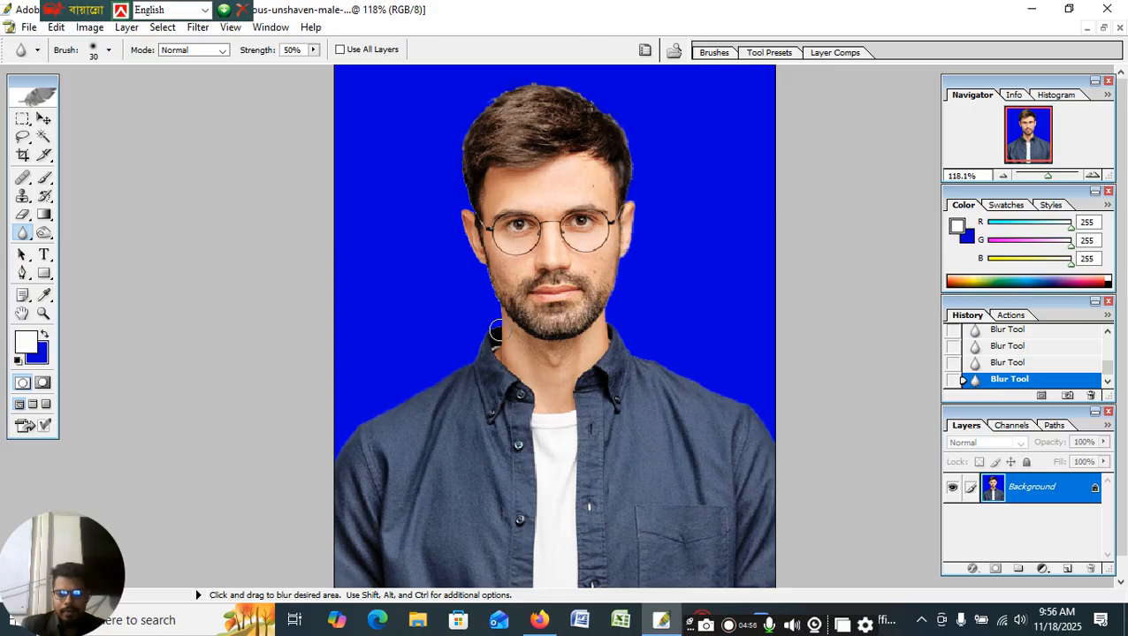
- Examine the retouched portrait in full and close up around the face and collar
key(ctrl+alt+0)
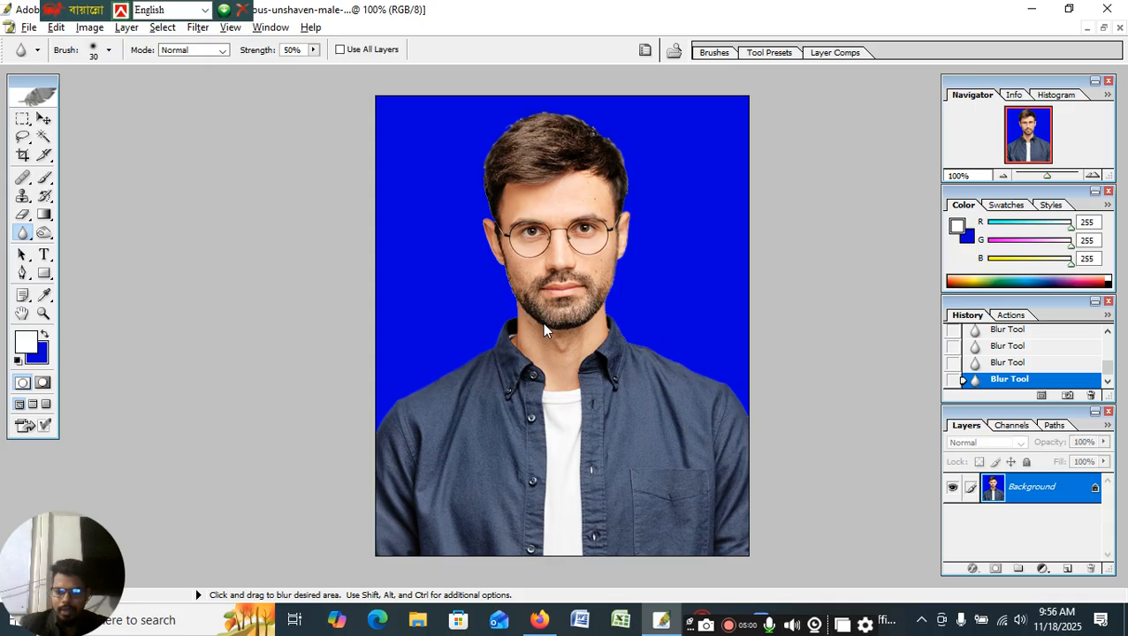
key(alt+space)
key(Escape)
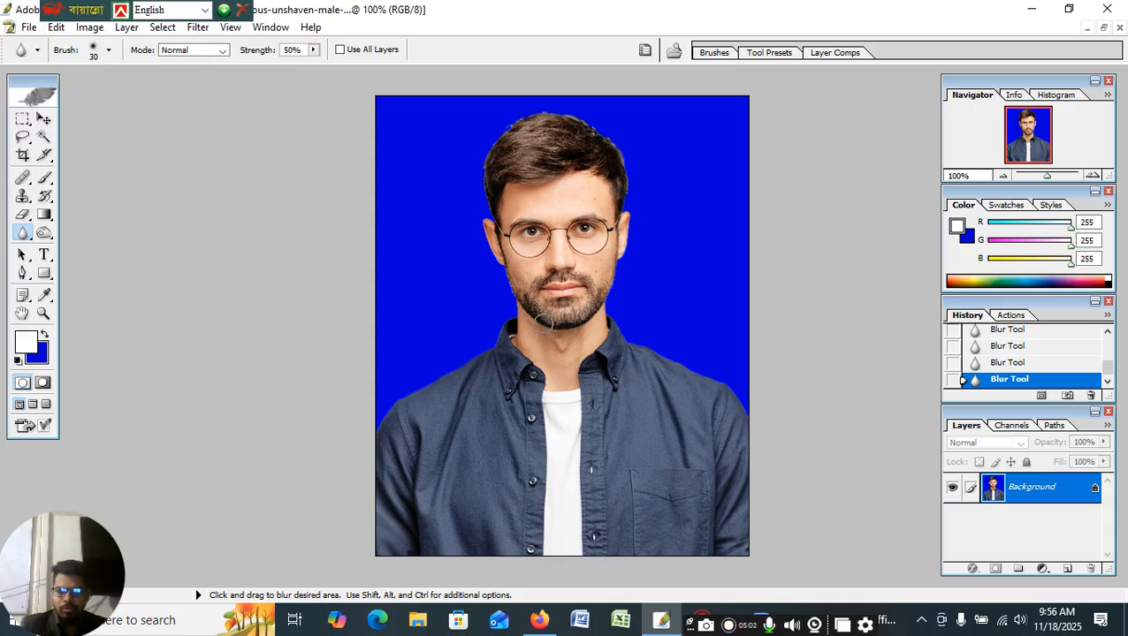
key(ctrl+space)
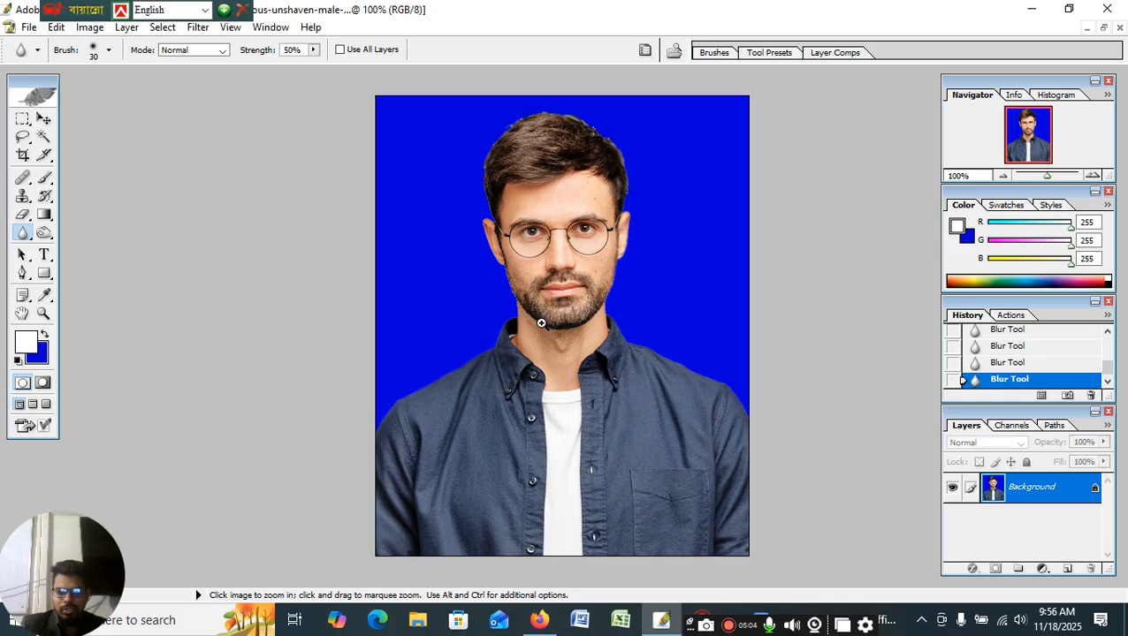
click(541, 323)
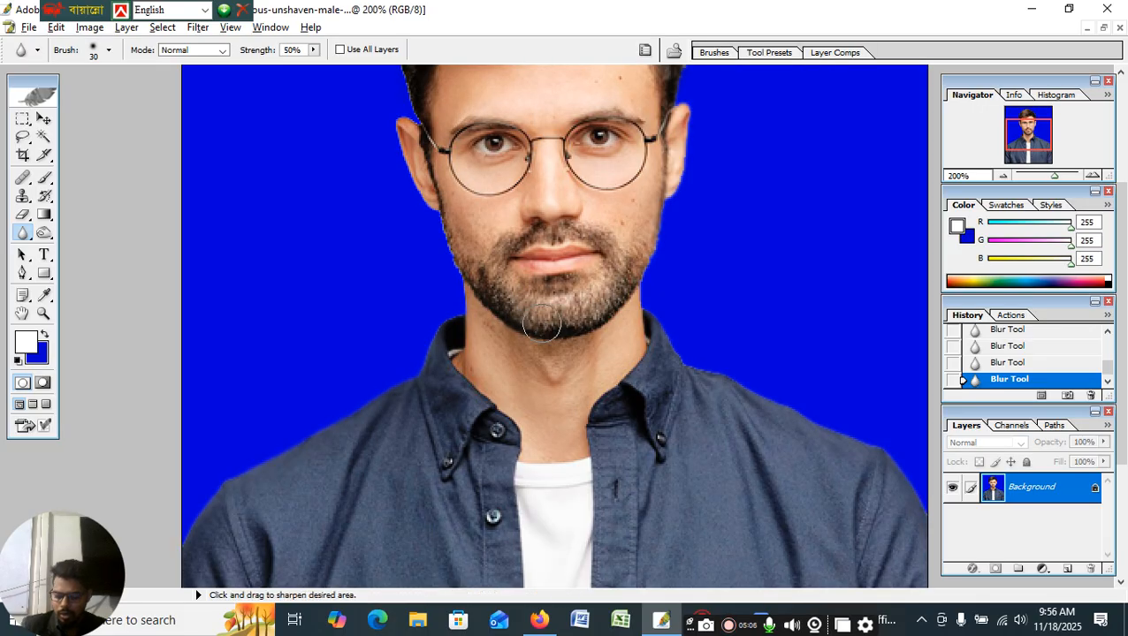
key(ctrl+alt+space)
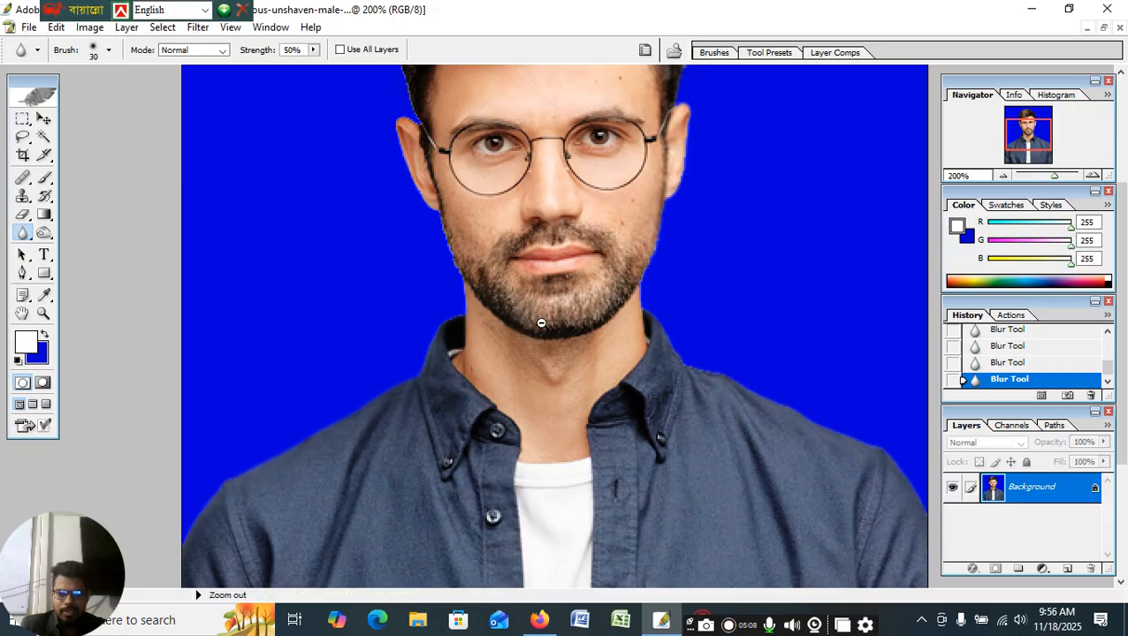
click(540, 322)
click(541, 322)
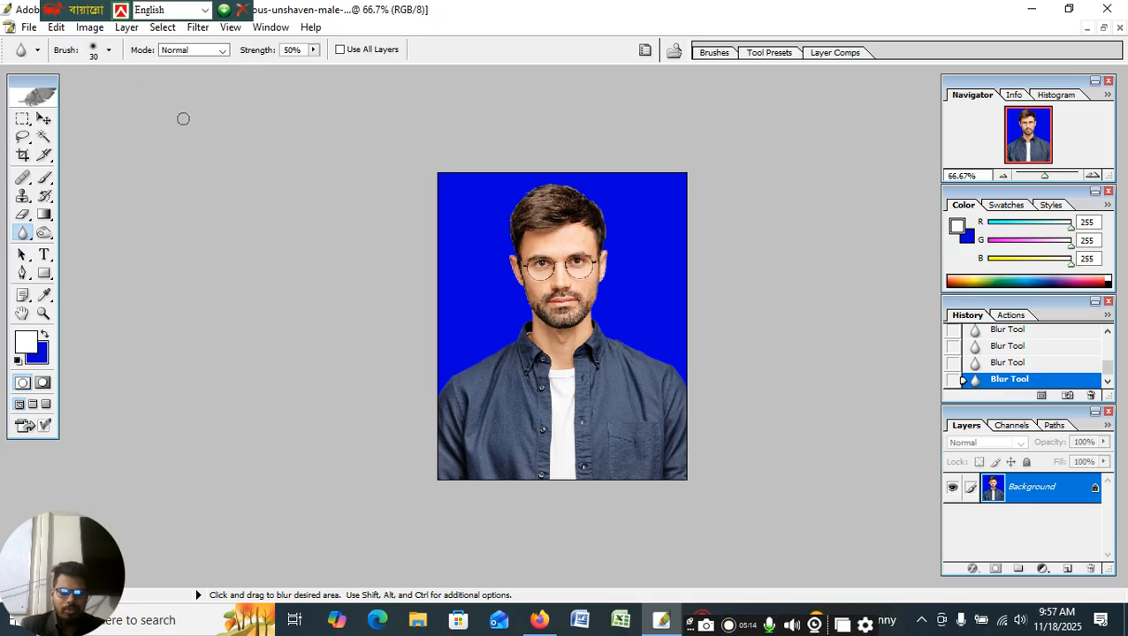
- Create a new document from the A4 preset, 210 × 297 mm at 300 pixels/inch, RGB Color, with a white background
click(29, 26)
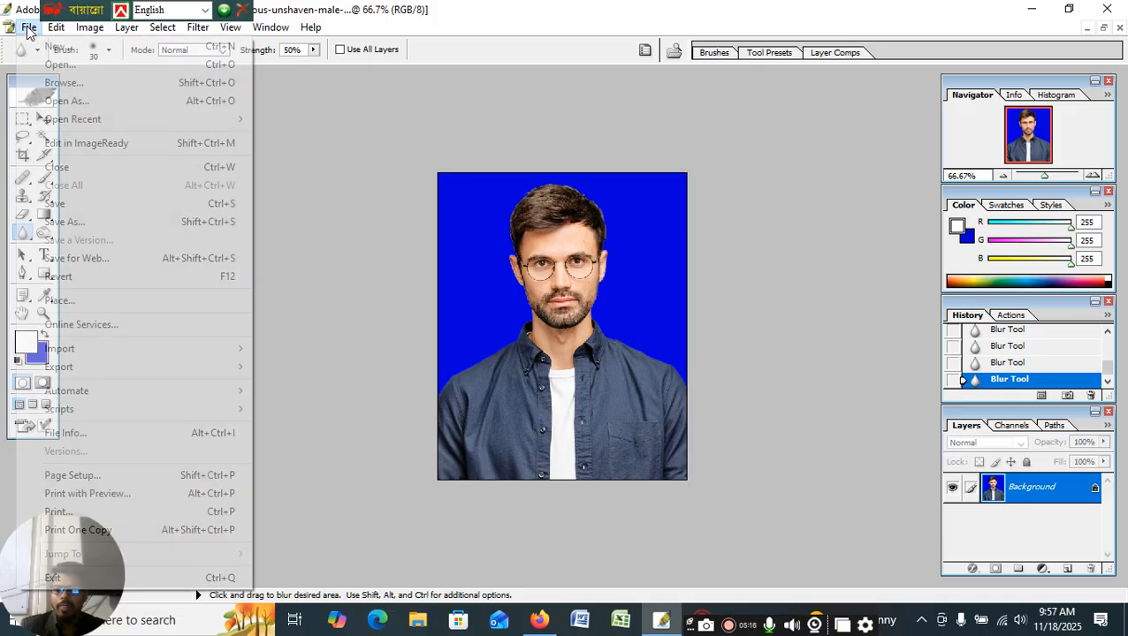
click(88, 46)
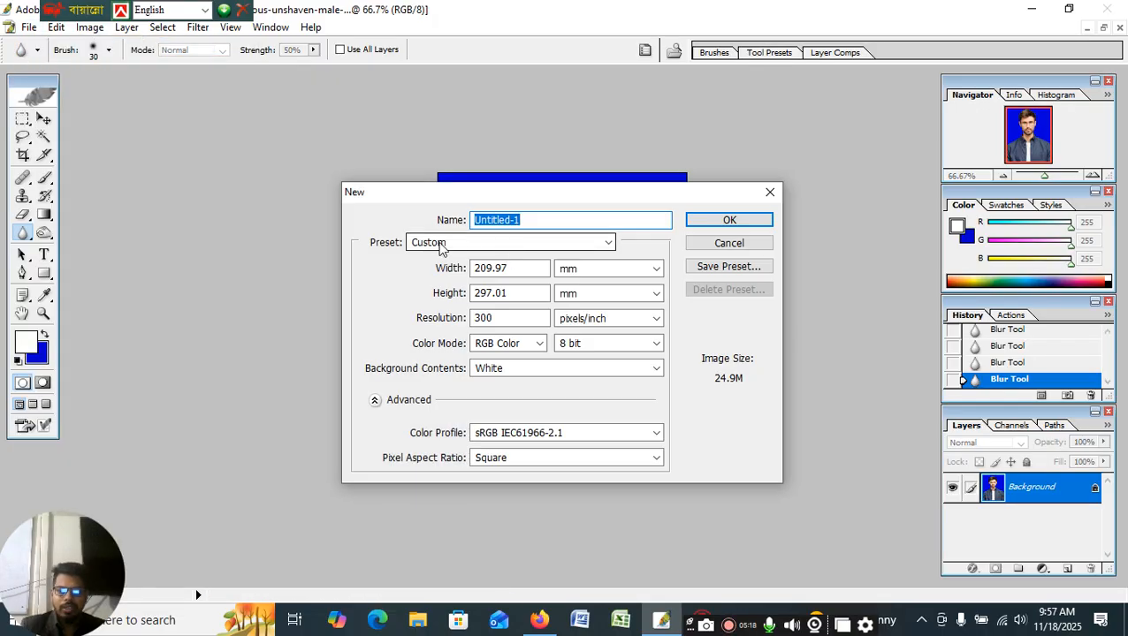
click(442, 244)
click(440, 389)
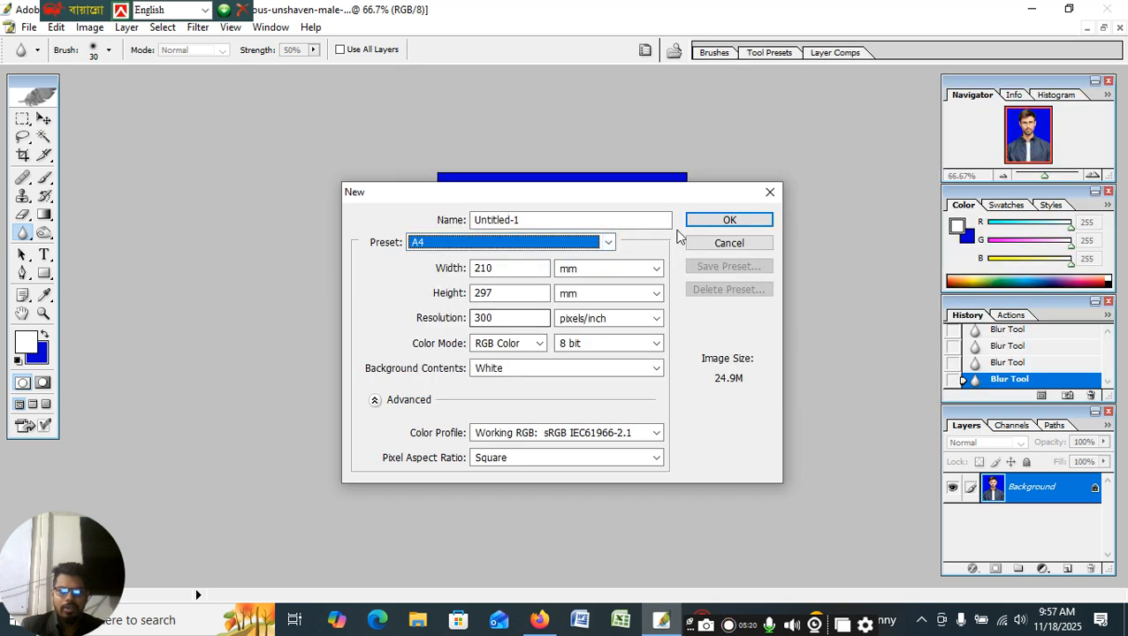
click(715, 217)
- Place the portrait and blank A4 document windows side by side, and copy the portrait into the A4 page's upper-left corner with the Move tool
click(1102, 27)
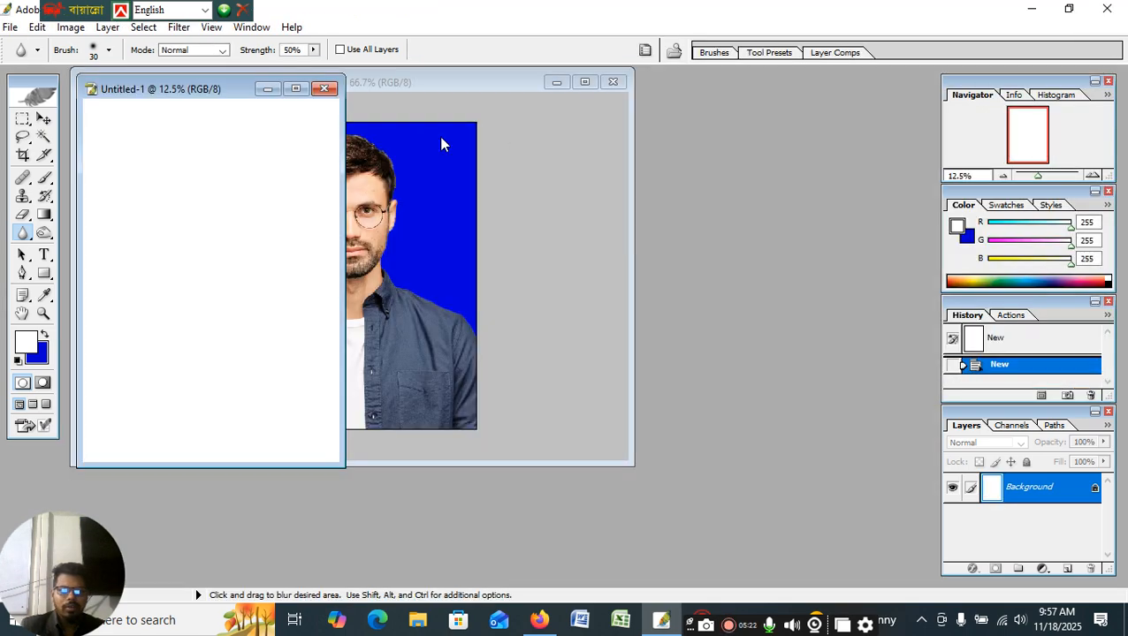
drag(152, 89, 733, 121)
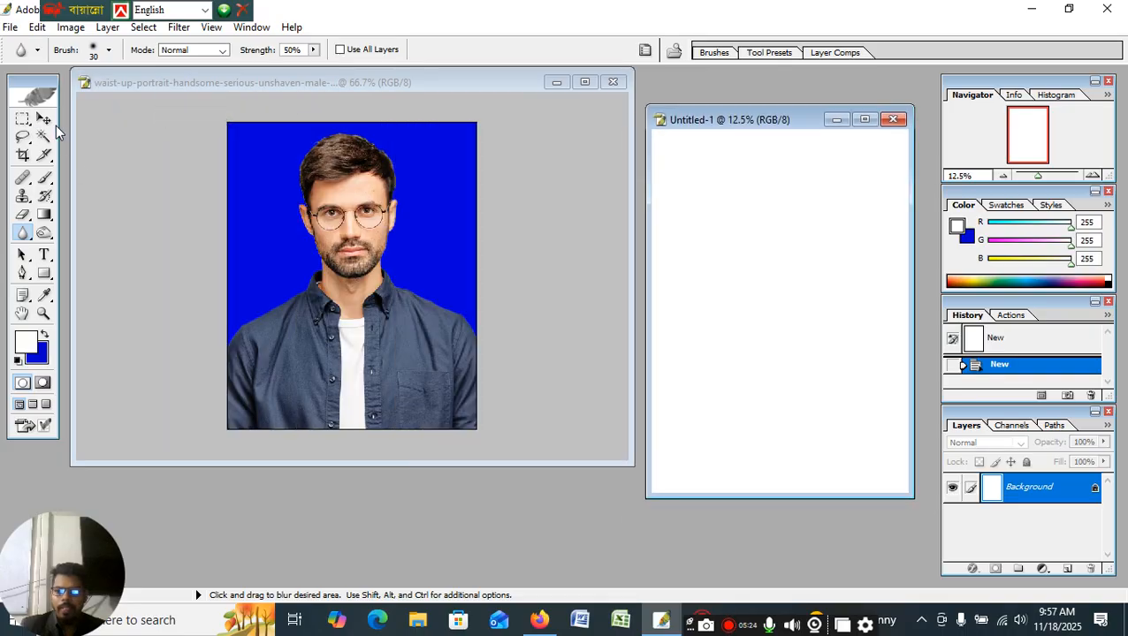
click(44, 121)
drag(259, 270, 658, 177)
- Maximize the A4 document and nudge the portrait down and right to leave a narrow margin at the page's upper-left corner
double_click(765, 121)
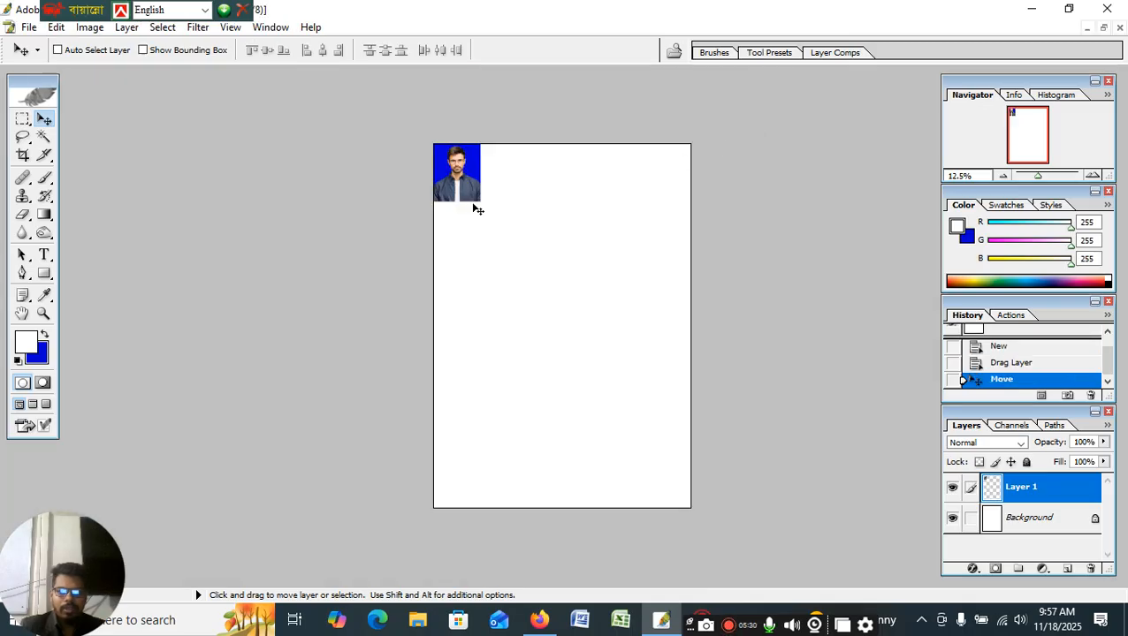
key(Down)
key(Down)
key(Right)
key(Right)
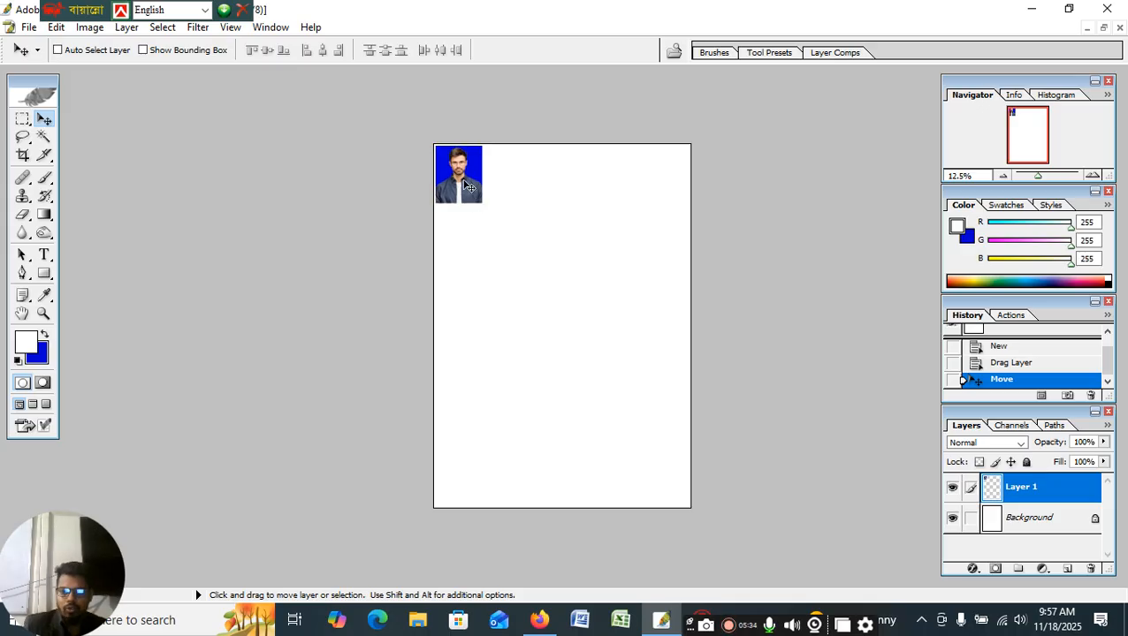
- Duplicate the portrait just right of the first one with a small gap, and nudge the copy level with it
drag(468, 185, 510, 187)
key(Up)
key(Up)
key(Up)
key(Up)
key(Up)
key(Up)
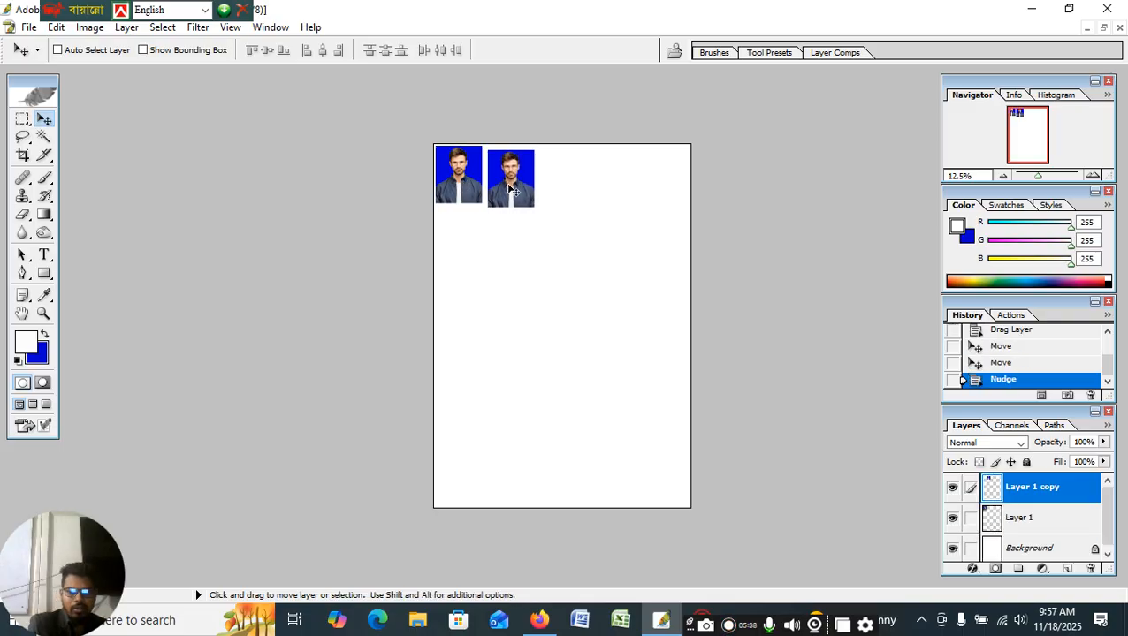
key(Left)
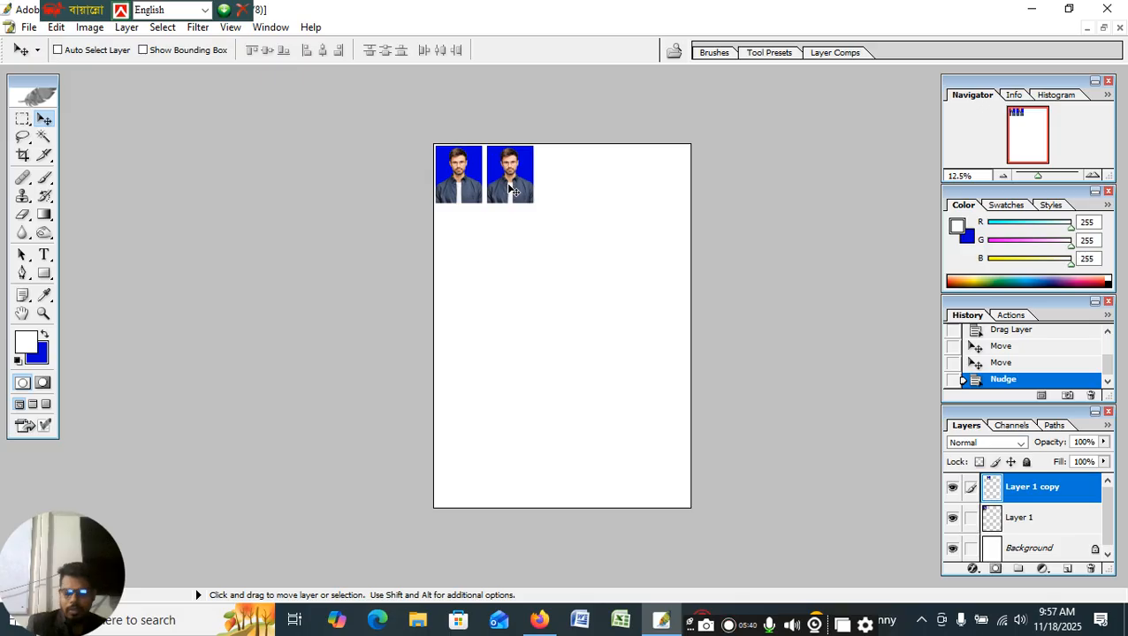
- Merge the two portraits into one layer and duplicate the pair to its right, aligned as a row of four
key(ctrl+e)
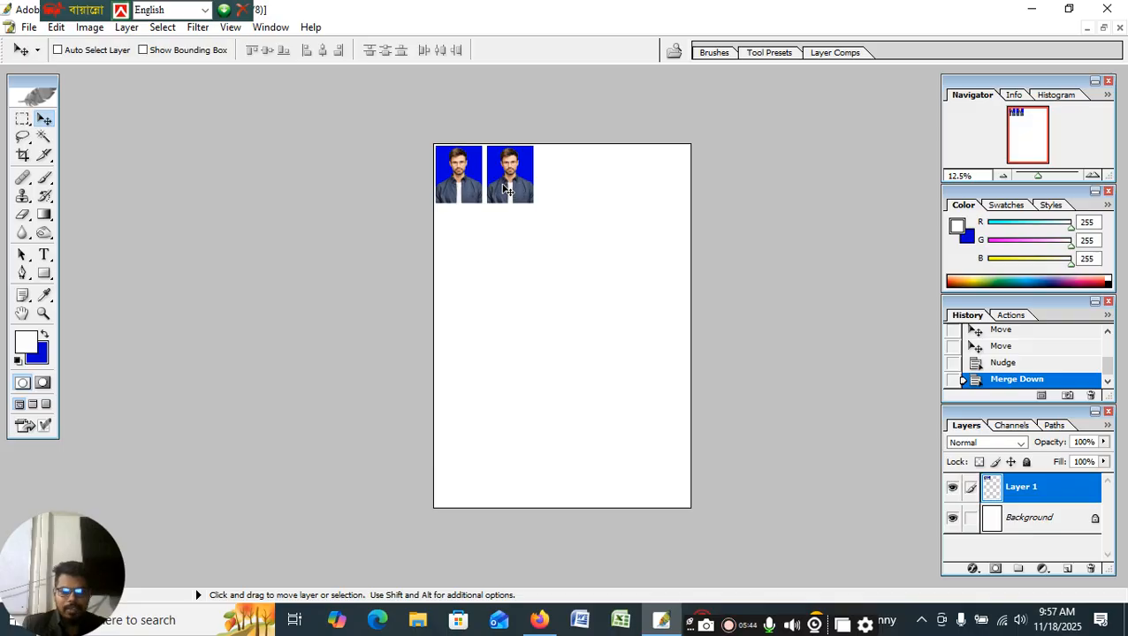
drag(508, 189, 610, 195)
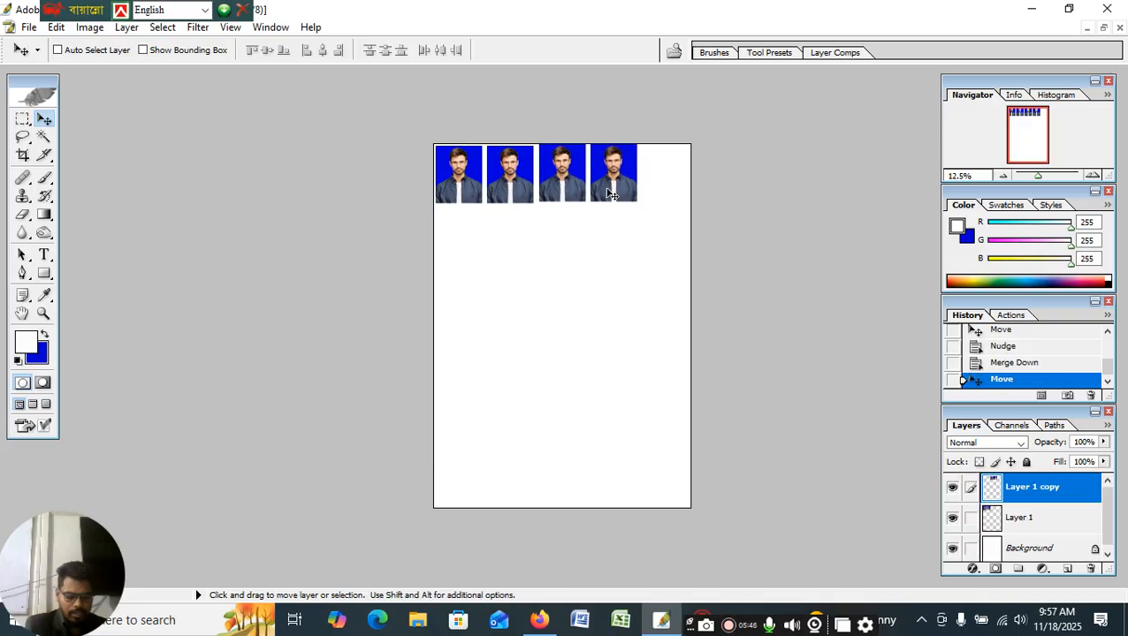
key(Right)
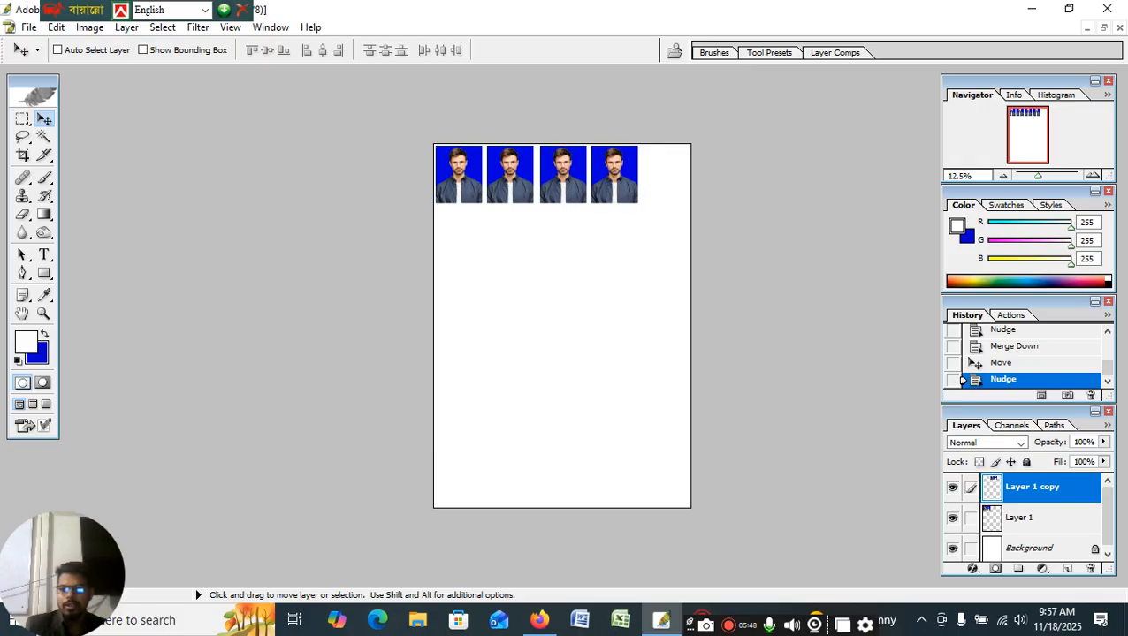